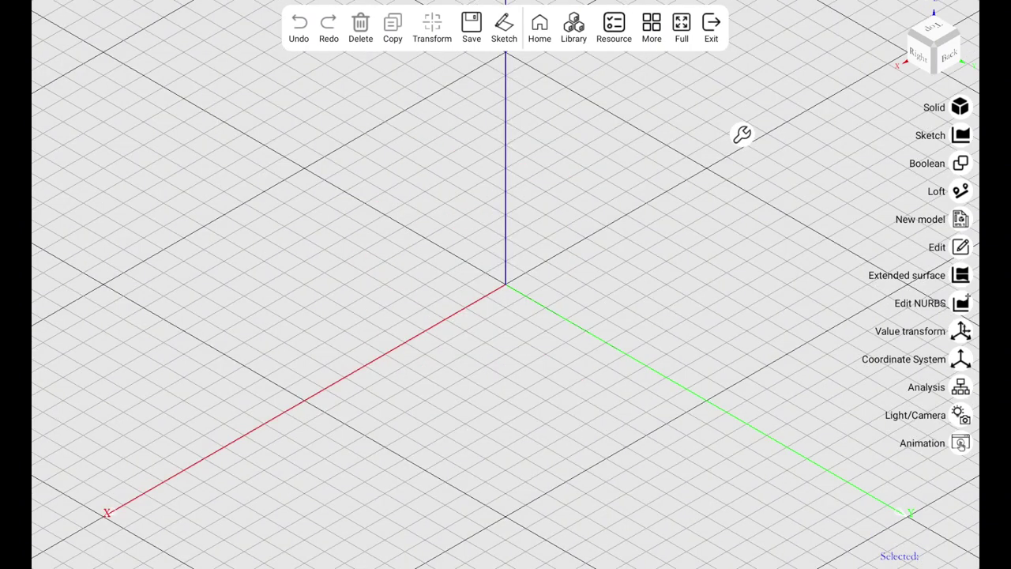
# Dismiss the language dialog and browse the data center files, including the WEIXIN folder
pyautogui.press('Escape')
pyautogui.click(539, 28)
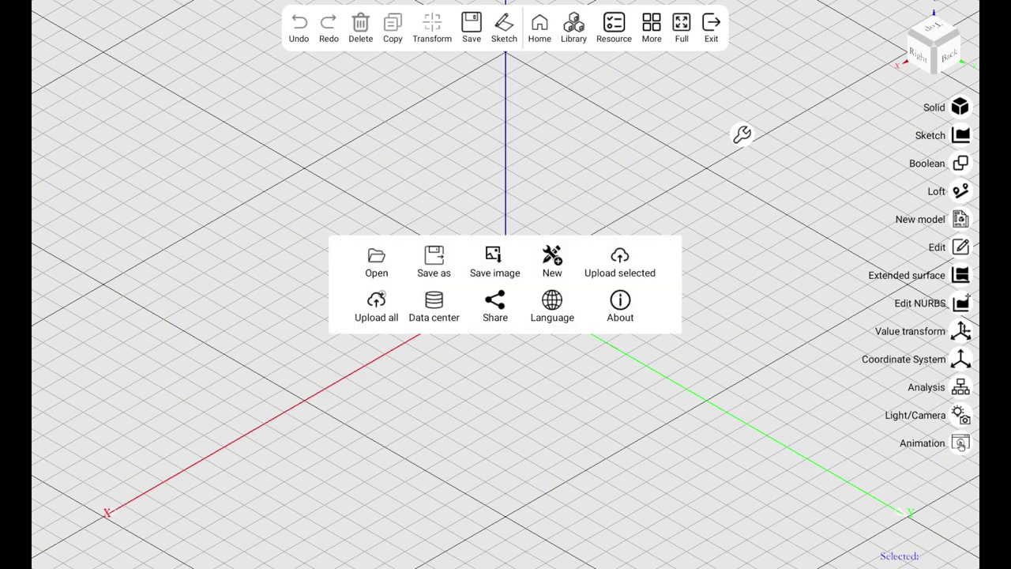
pyautogui.click(620, 264)
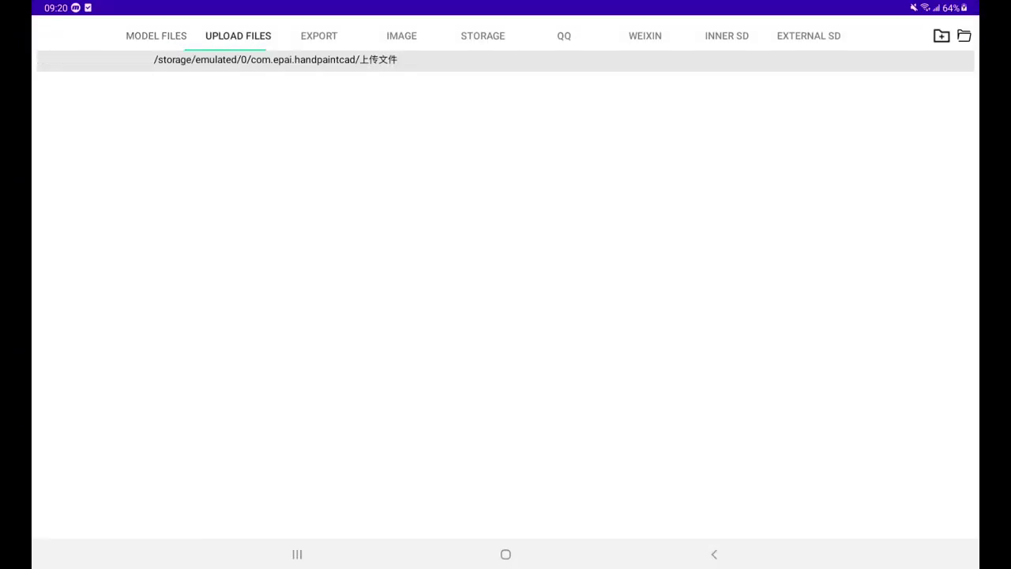
pyautogui.click(645, 36)
pyautogui.click(714, 554)
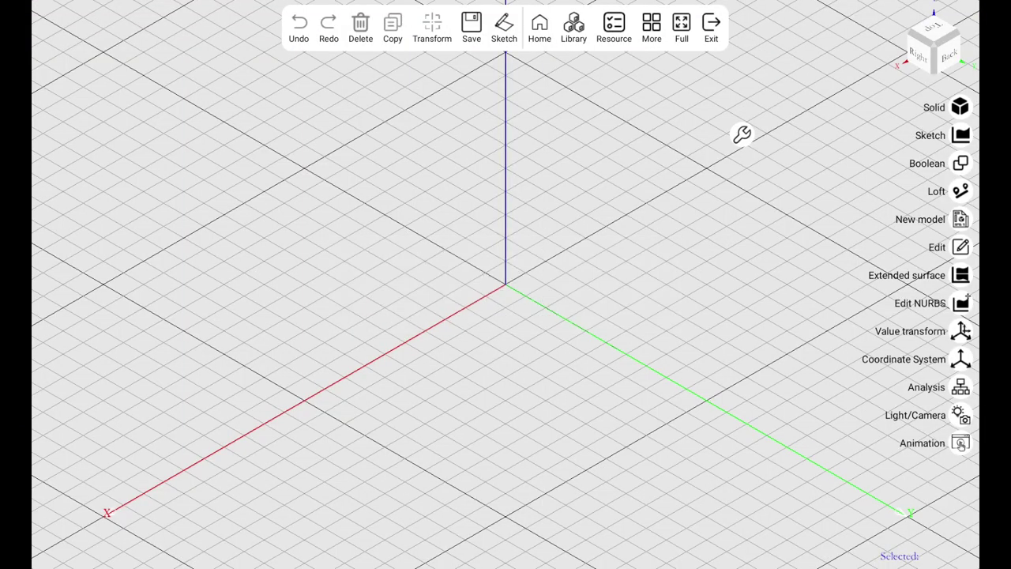
# Scroll through the model library and re-sort it
pyautogui.click(573, 27)
pyautogui.scroll(-5, 506, 292)
pyautogui.scroll(-5, 505, 292)
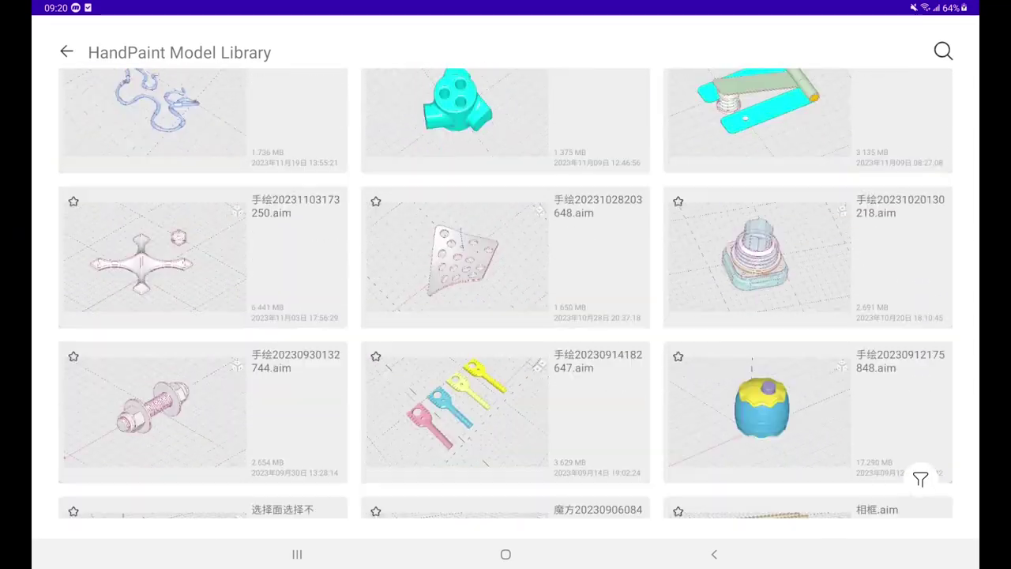
pyautogui.scroll(-5, 505, 292)
pyautogui.click(920, 479)
pyautogui.click(892, 352)
pyautogui.click(66, 51)
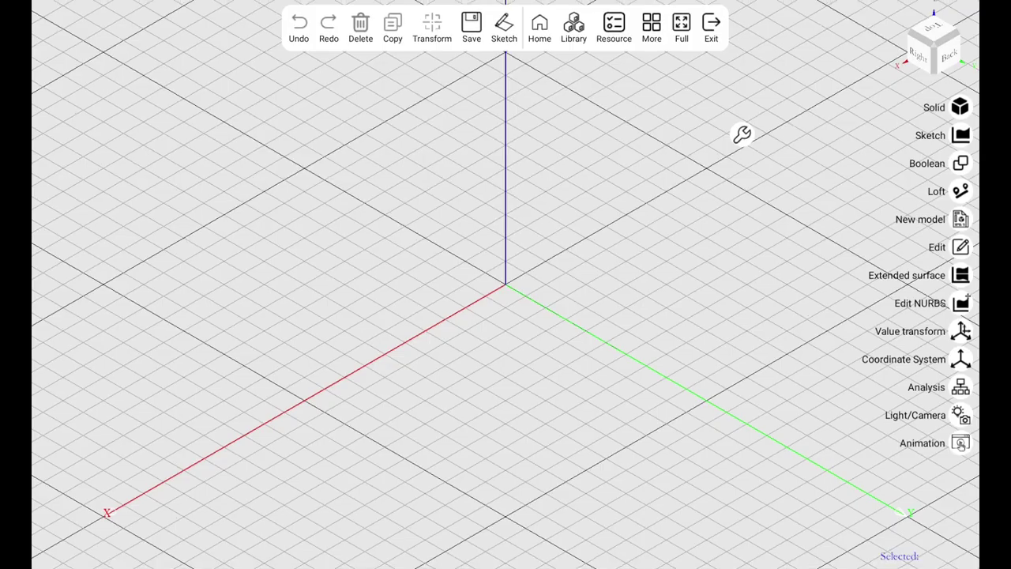
# Browse the resource panel's colour picker, favourite swatches, textures, materials and render styles
pyautogui.click(614, 27)
pyautogui.click(44, 102)
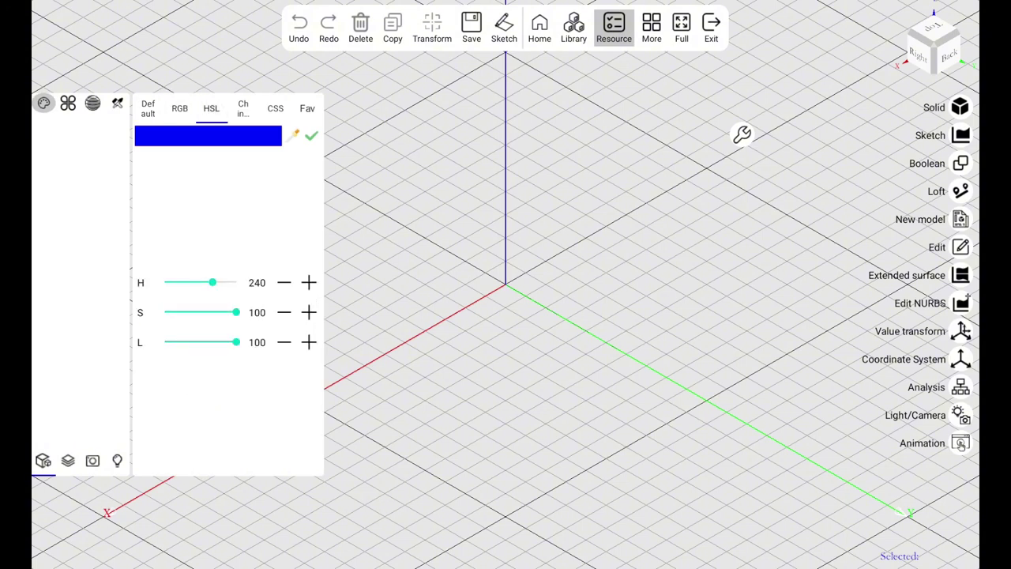
pyautogui.click(307, 105)
pyautogui.click(68, 103)
pyautogui.click(92, 102)
pyautogui.click(117, 103)
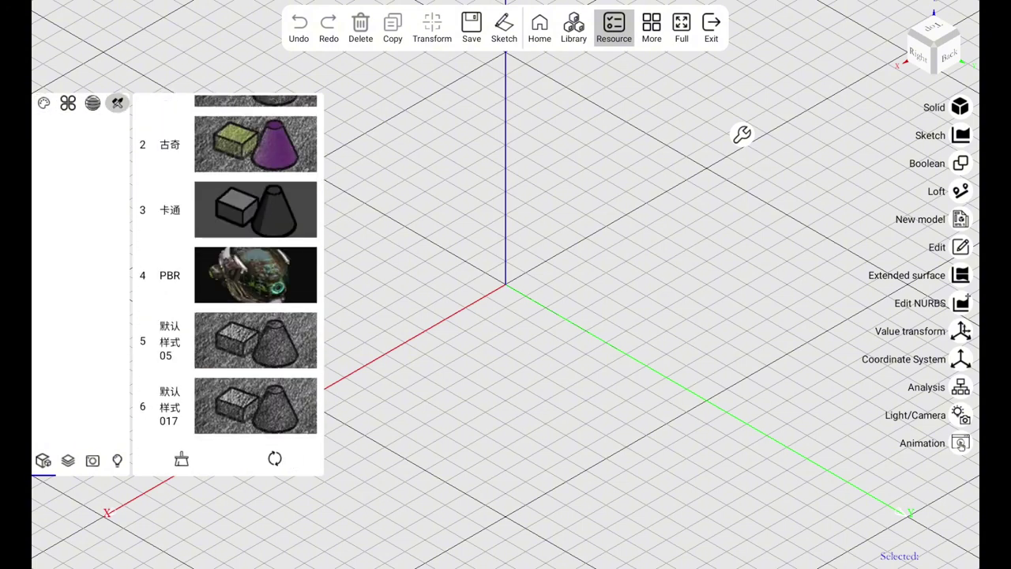
pyautogui.click(117, 103)
# Check the layer, light, model and camera lists, then close the resource panel
pyautogui.click(68, 461)
pyautogui.click(117, 460)
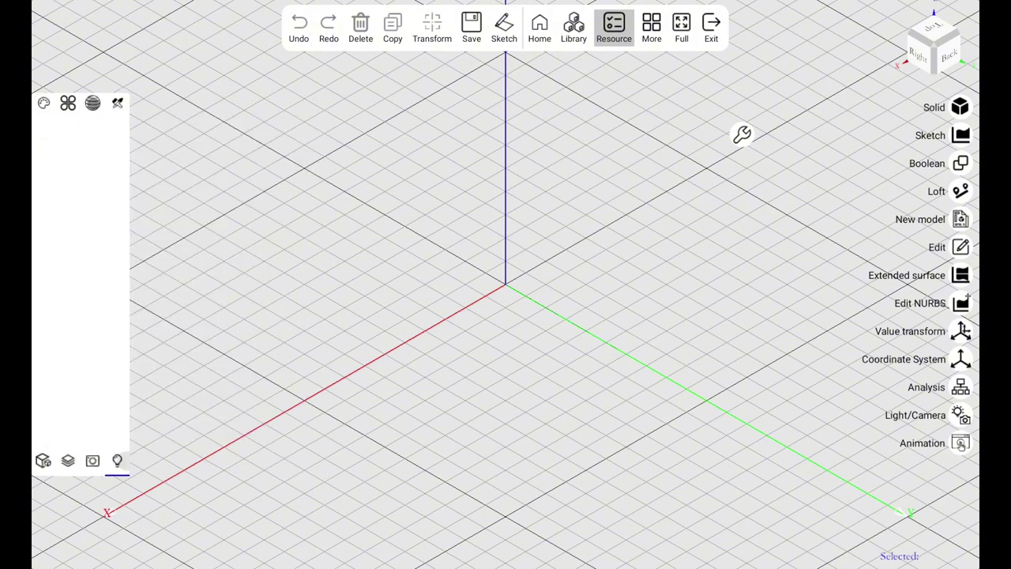
pyautogui.click(44, 461)
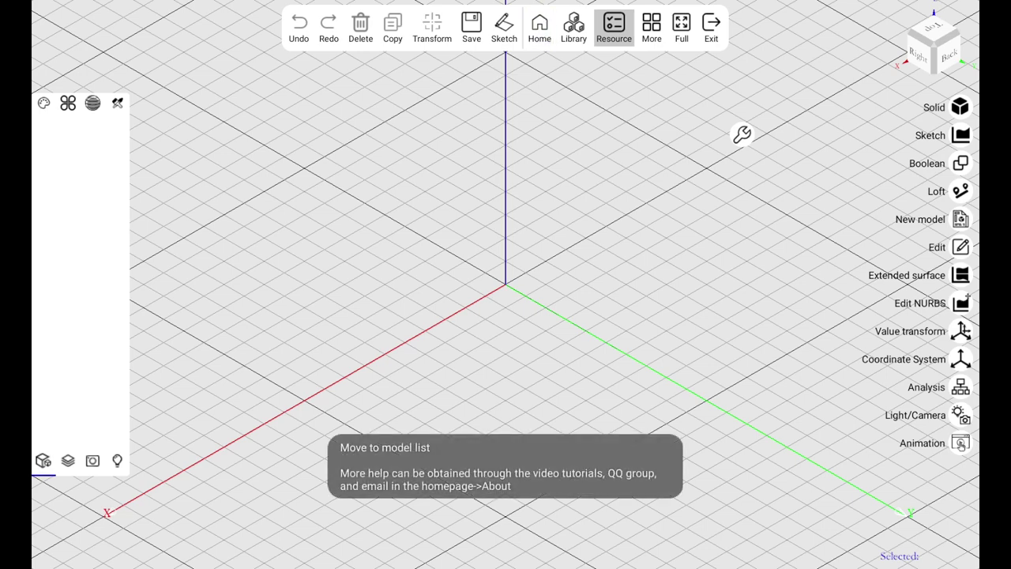
pyautogui.click(68, 460)
pyautogui.click(92, 460)
pyautogui.click(117, 461)
pyautogui.click(613, 24)
# Load an image into the billboard panel via a web search for 'cad', then close it
pyautogui.click(651, 24)
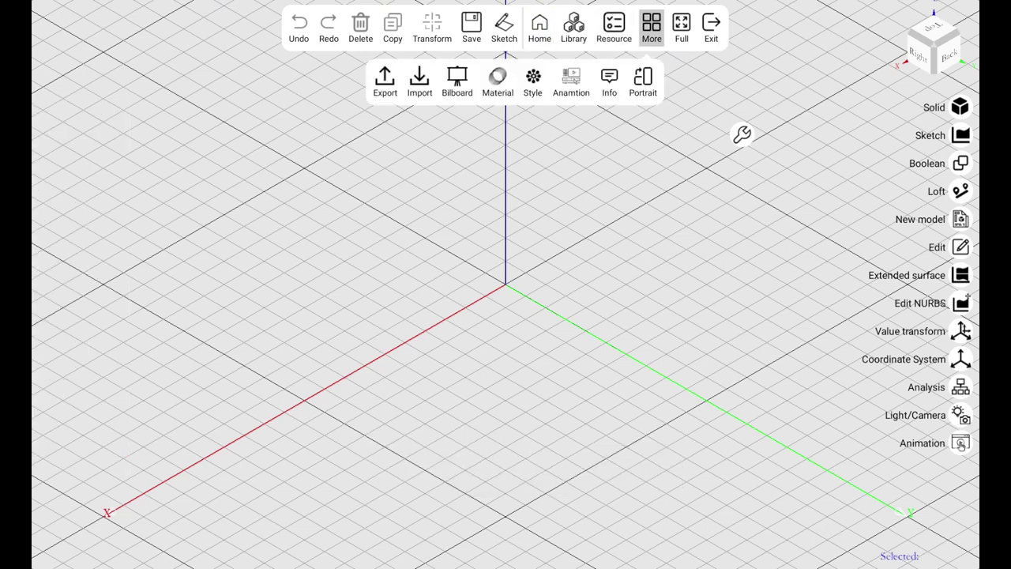
pyautogui.click(457, 79)
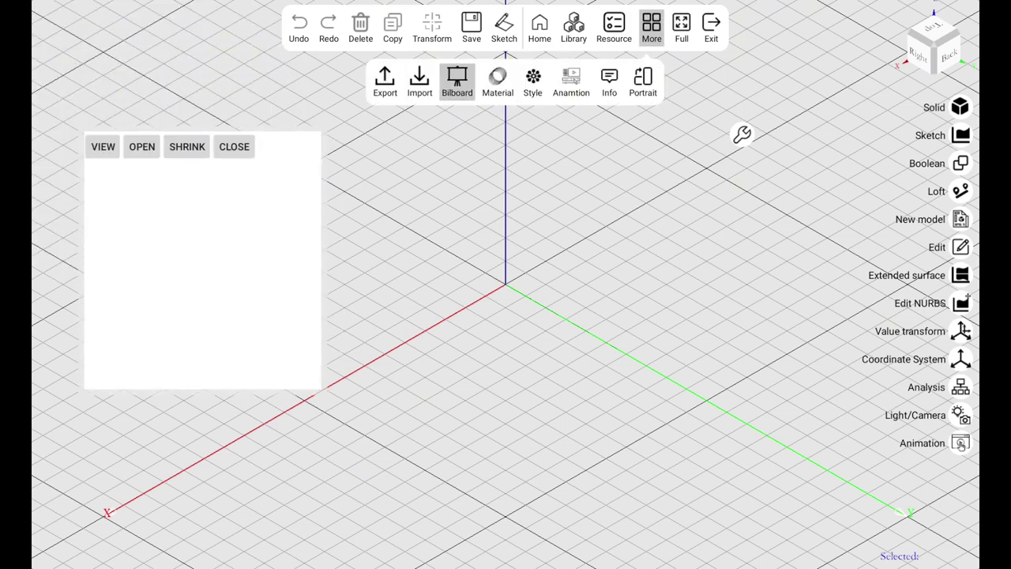
pyautogui.click(142, 147)
pyautogui.click(142, 89)
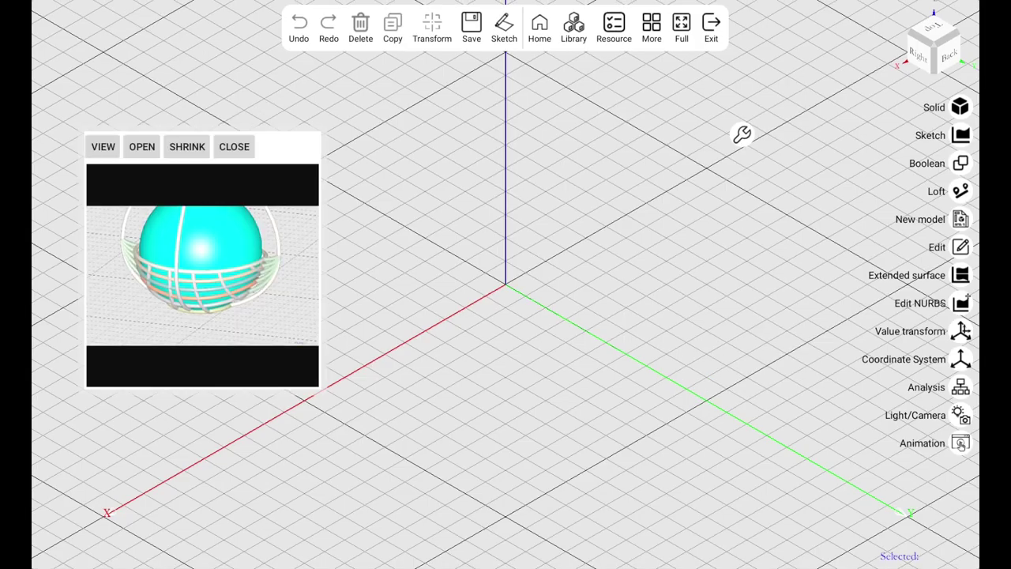
pyautogui.write('cad')
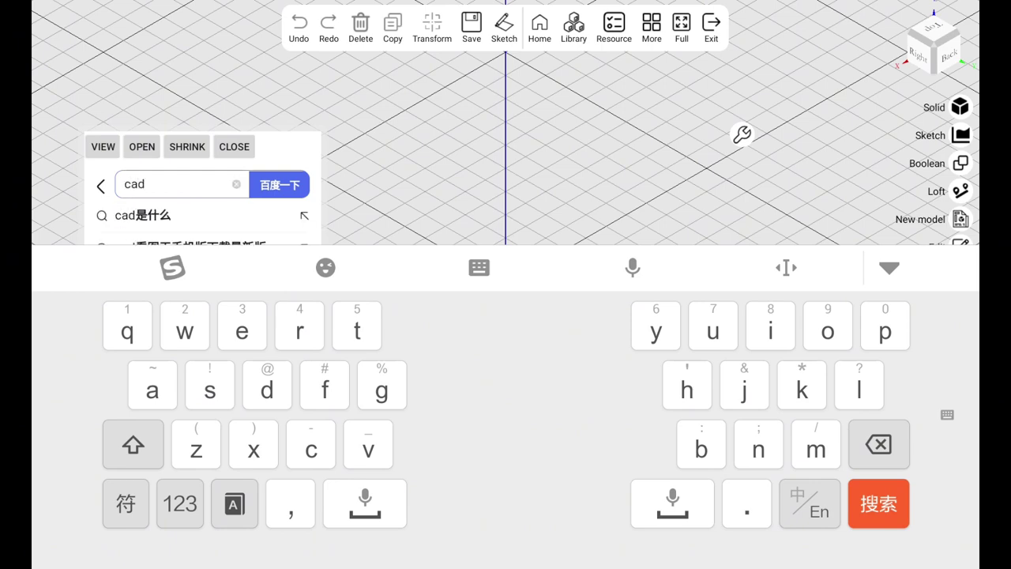
pyautogui.press('Return')
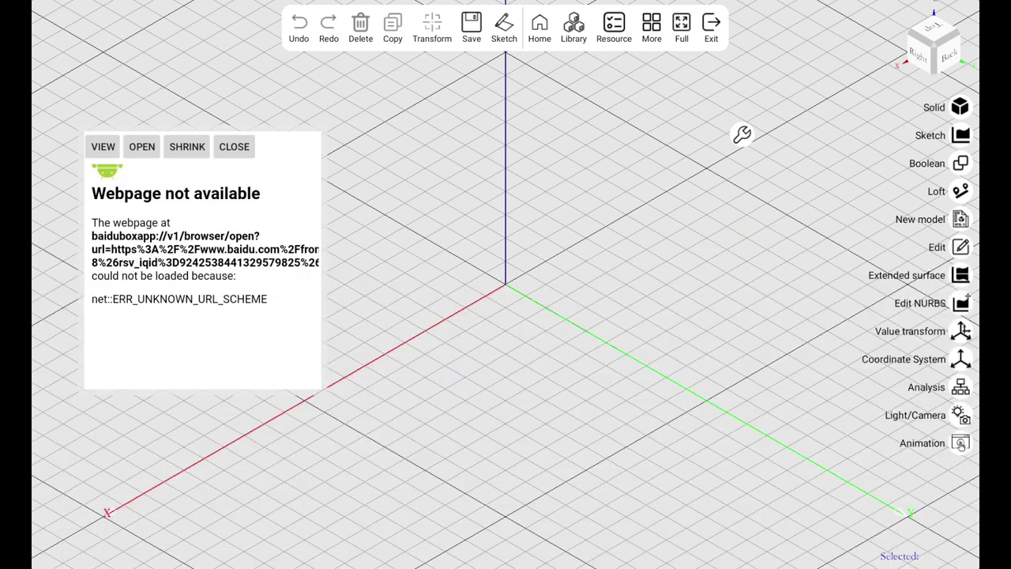
pyautogui.click(234, 146)
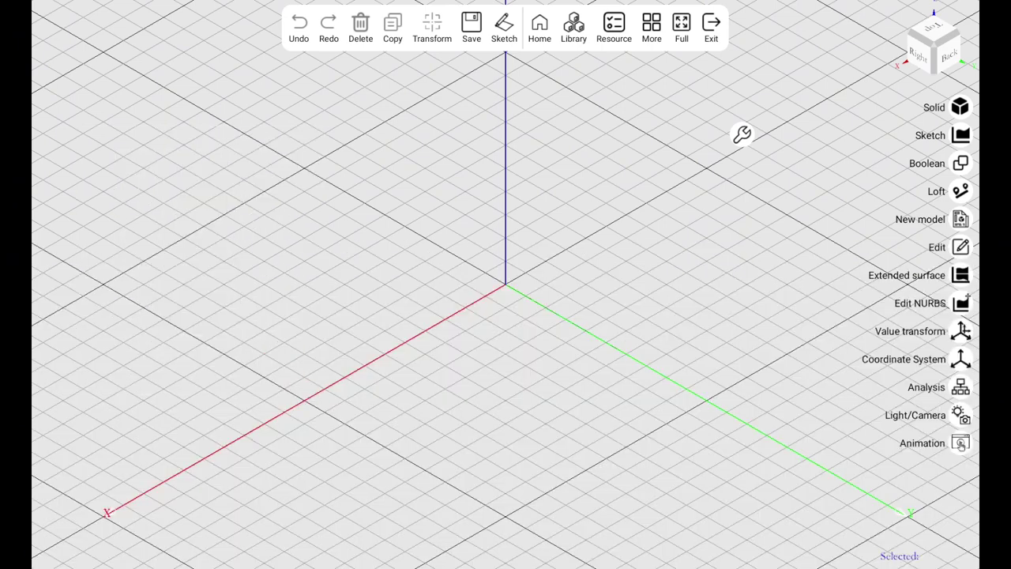
# Try the material and render style settings, and add move, rotate and scale animation keys
pyautogui.click(652, 28)
pyautogui.click(498, 83)
pyautogui.click(533, 82)
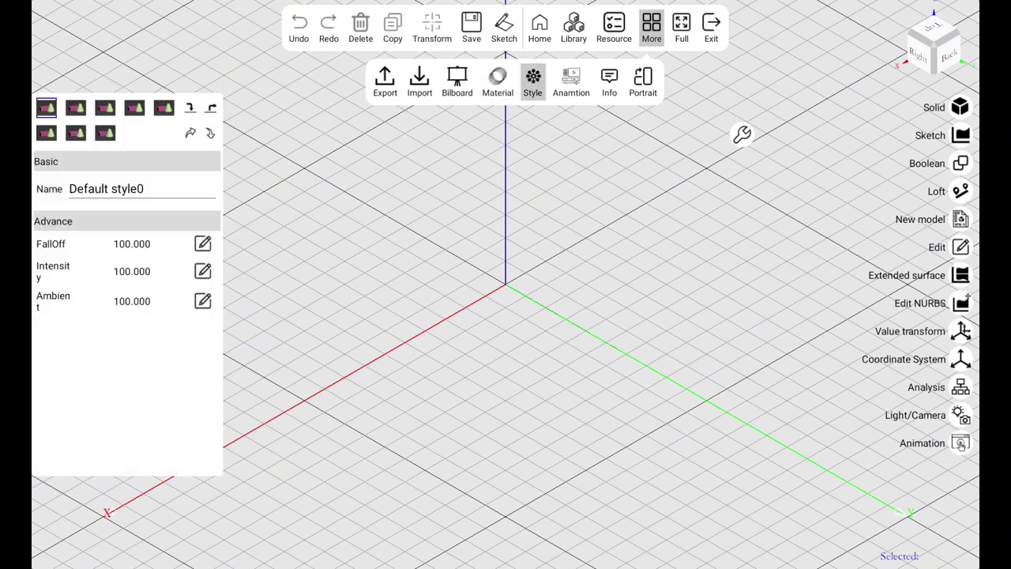
pyautogui.click(570, 83)
pyautogui.click(188, 397)
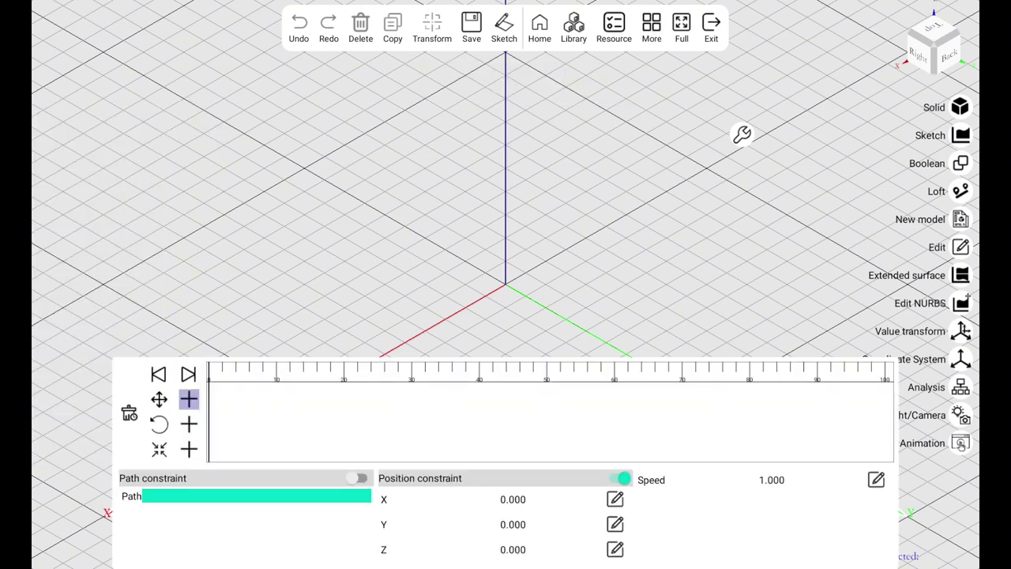
pyautogui.click(190, 421)
pyautogui.click(190, 449)
# Check model info, toggle portrait and landscape layouts, and enter then leave full screen
pyautogui.click(651, 28)
pyautogui.click(609, 86)
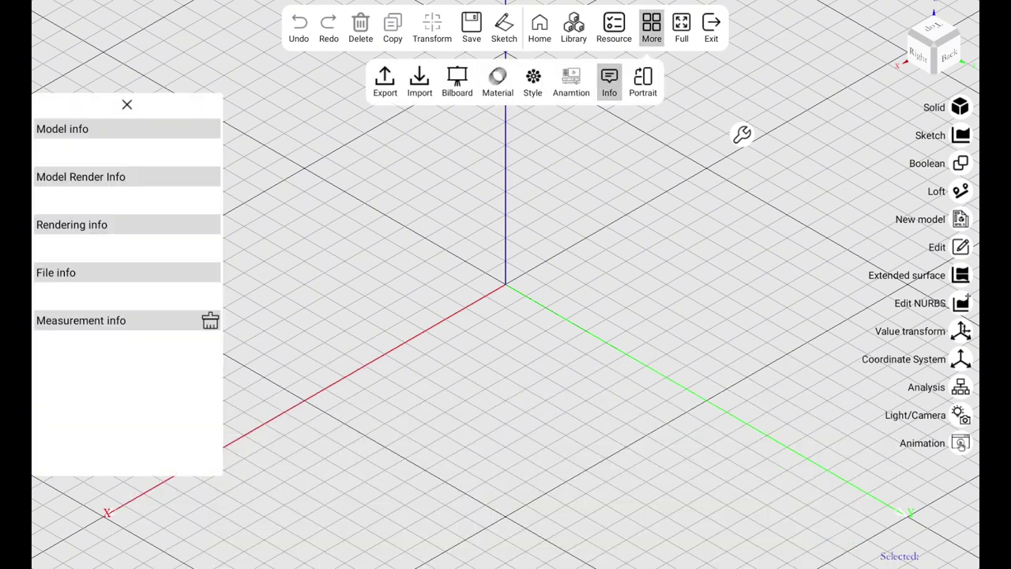
pyautogui.click(127, 103)
pyautogui.click(643, 86)
pyautogui.click(596, 46)
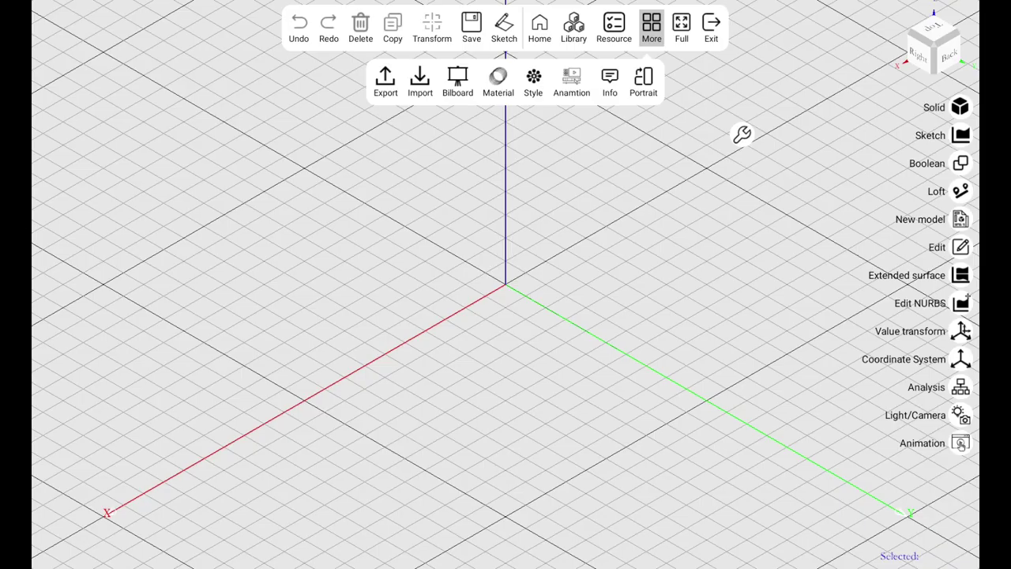
pyautogui.click(680, 27)
pyautogui.doubleClick(505, 356)
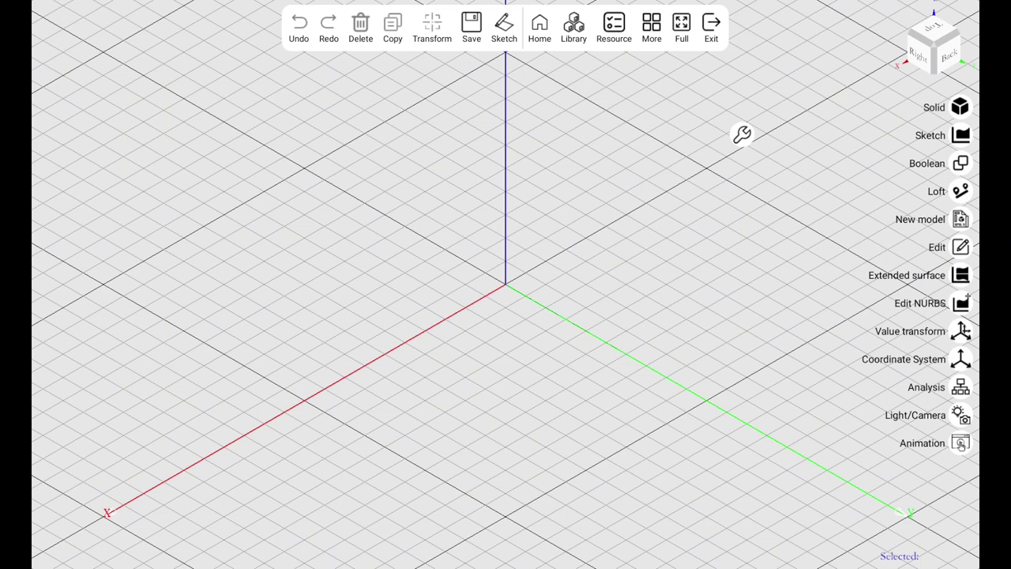
# Adjust the click-position deviation size in the viewer settings
pyautogui.click(742, 135)
pyautogui.moveTo(908, 316); pyautogui.dragTo(750, 315)
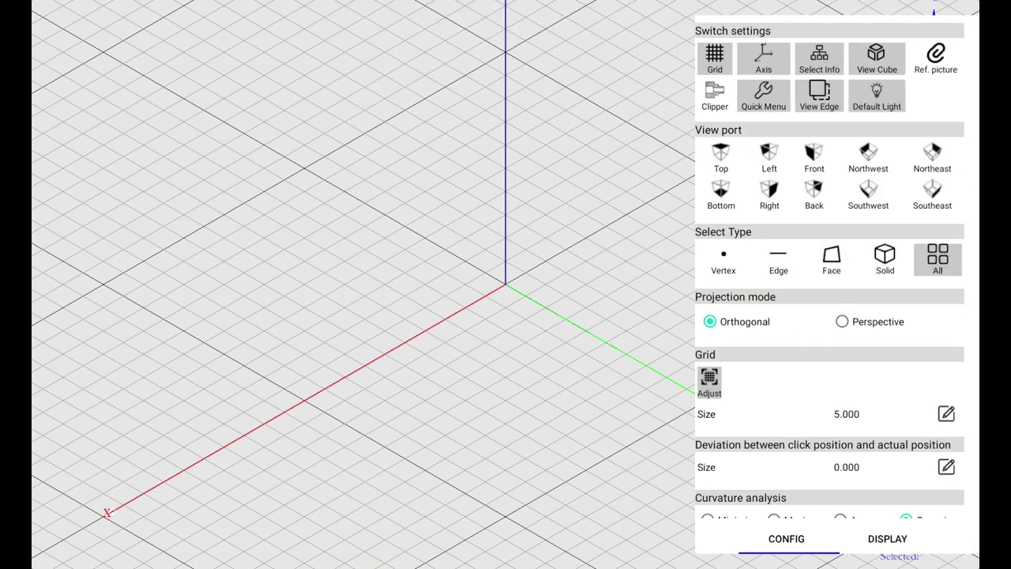
pyautogui.scroll(-1, 834, 316)
pyautogui.click(953, 450)
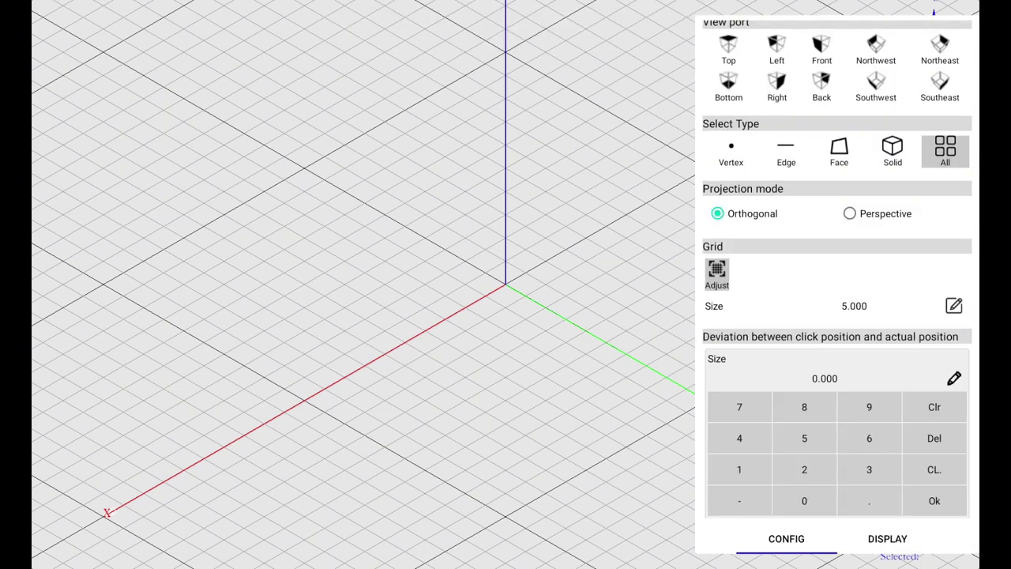
# Try a gradient background, revert to plain colour, and toggle the reference image on and off
pyautogui.click(887, 538)
pyautogui.click(714, 90)
pyautogui.click(714, 60)
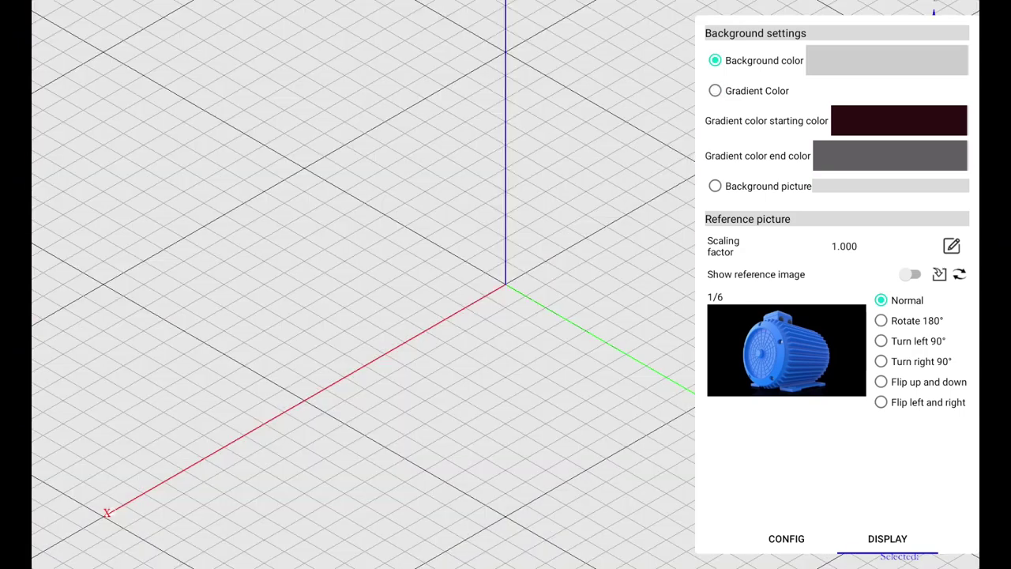
pyautogui.click(910, 274)
pyautogui.click(355, 316)
pyautogui.click(960, 414)
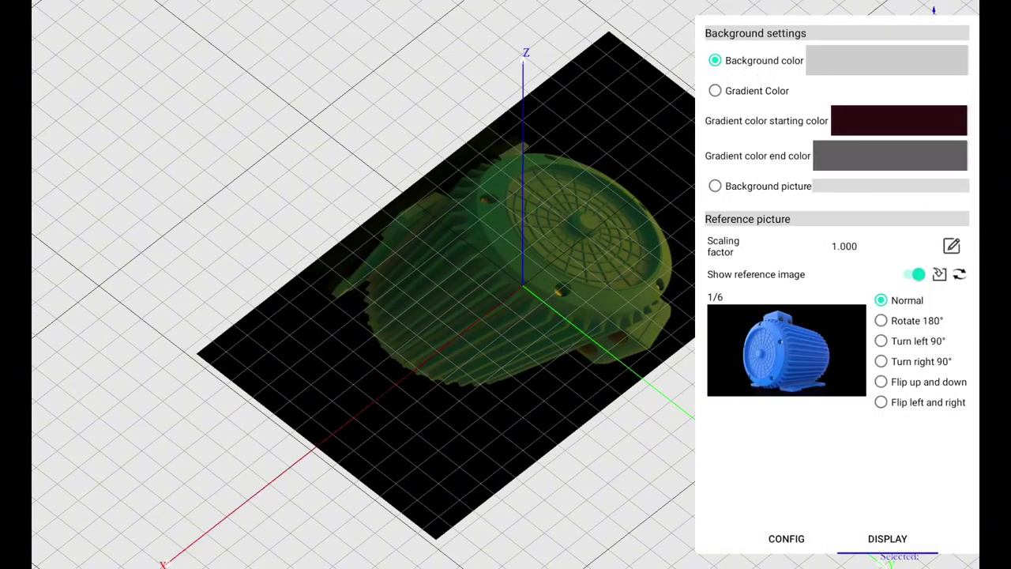
pyautogui.click(916, 274)
pyautogui.click(355, 316)
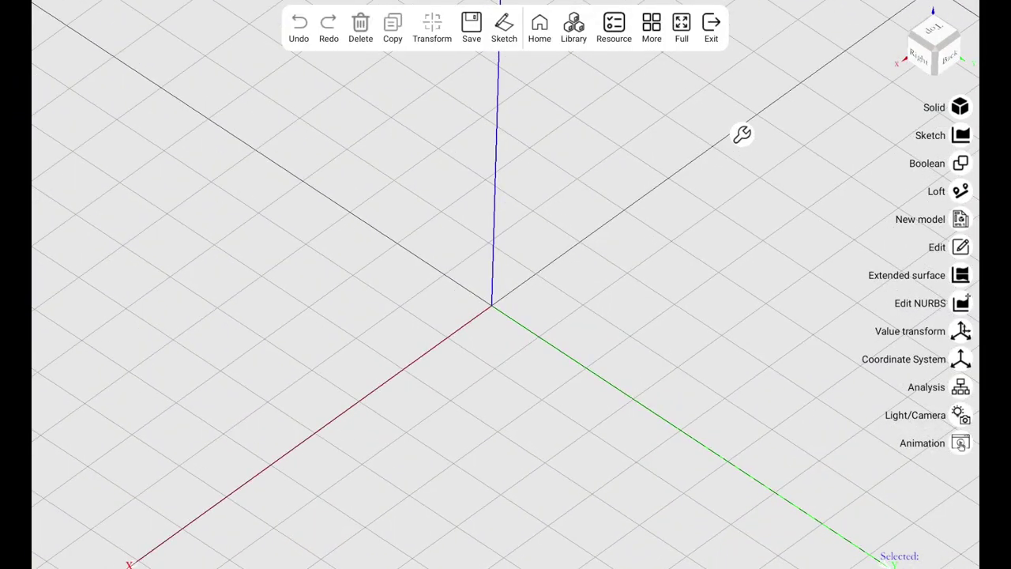
# Select all models, then clear the selection and hide the example models
pyautogui.click(741, 134)
pyautogui.click(742, 100)
pyautogui.click(770, 114)
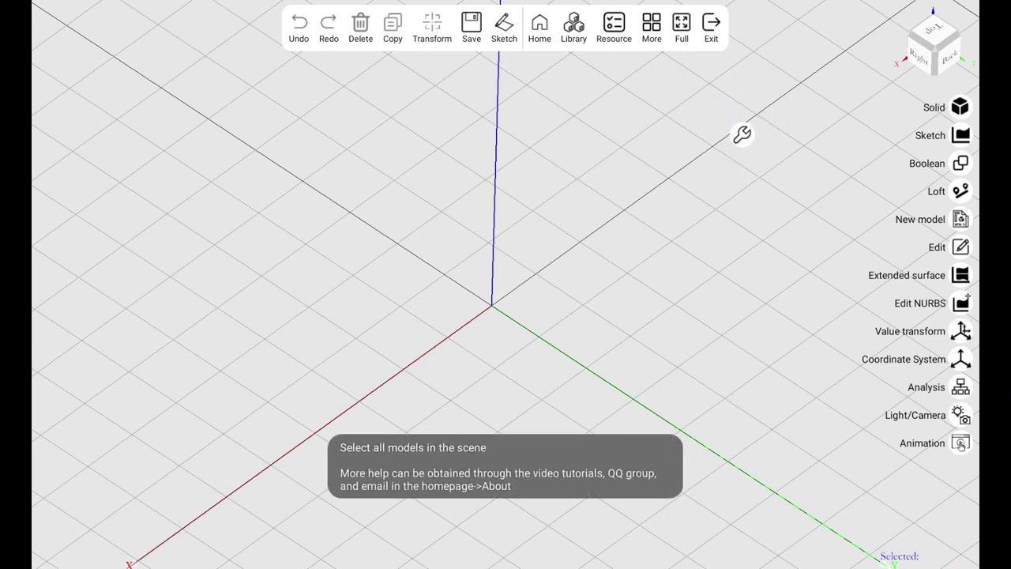
pyautogui.click(741, 134)
pyautogui.click(708, 142)
pyautogui.click(742, 135)
pyautogui.click(757, 166)
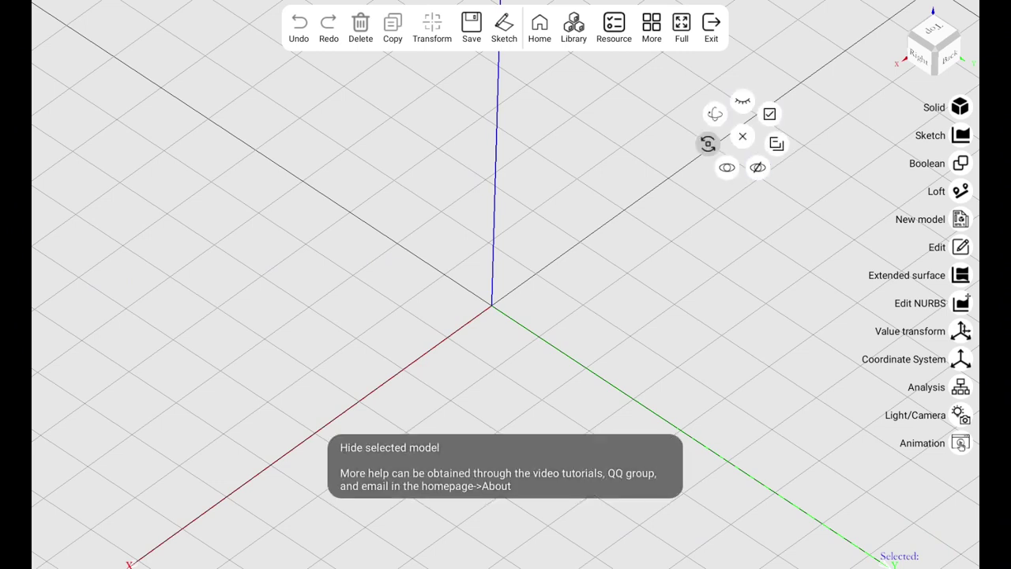
# Rotate the view horizontally from the quick tool menu
pyautogui.click(741, 134)
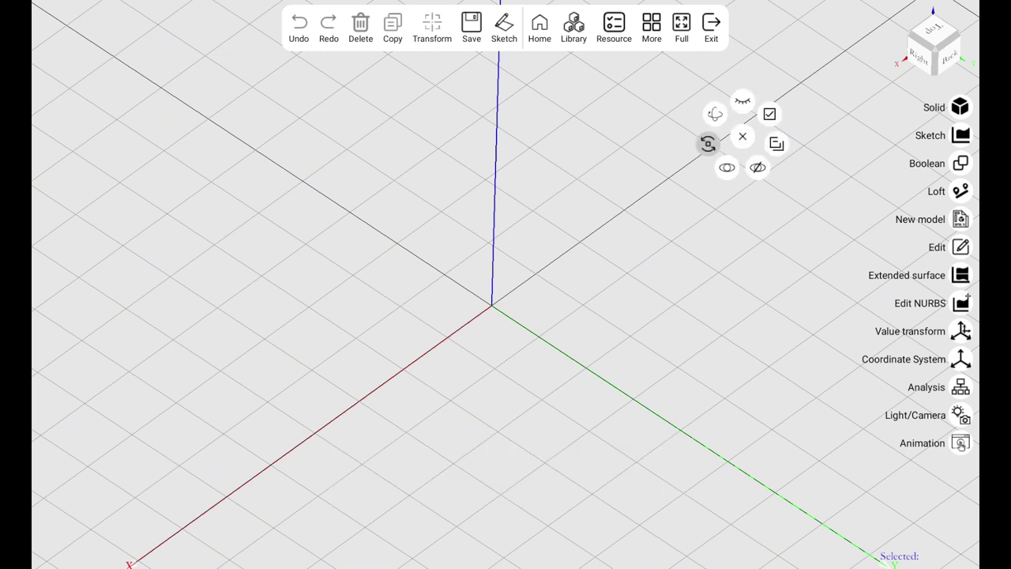
pyautogui.click(707, 143)
pyautogui.click(714, 114)
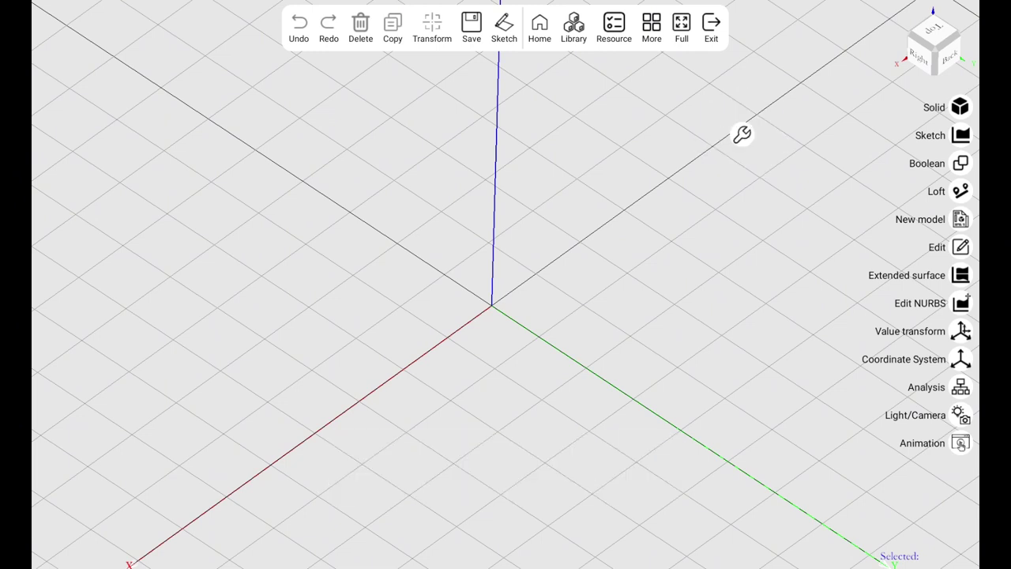
# Create a cube on a 25 by 25 base at the origin and select it
pyautogui.click(959, 106)
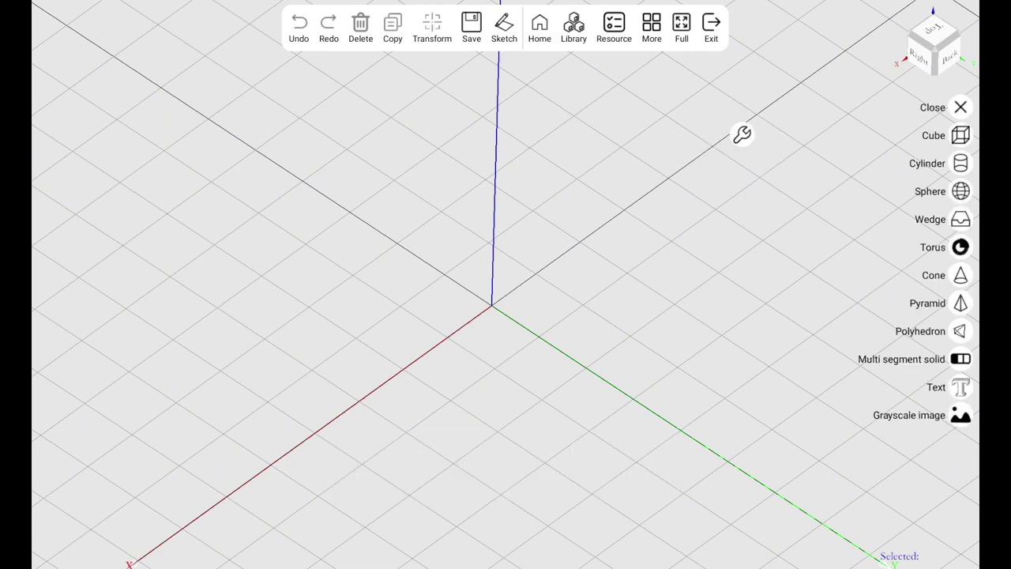
pyautogui.click(960, 135)
pyautogui.moveTo(491, 254); pyautogui.dragTo(585, 253)
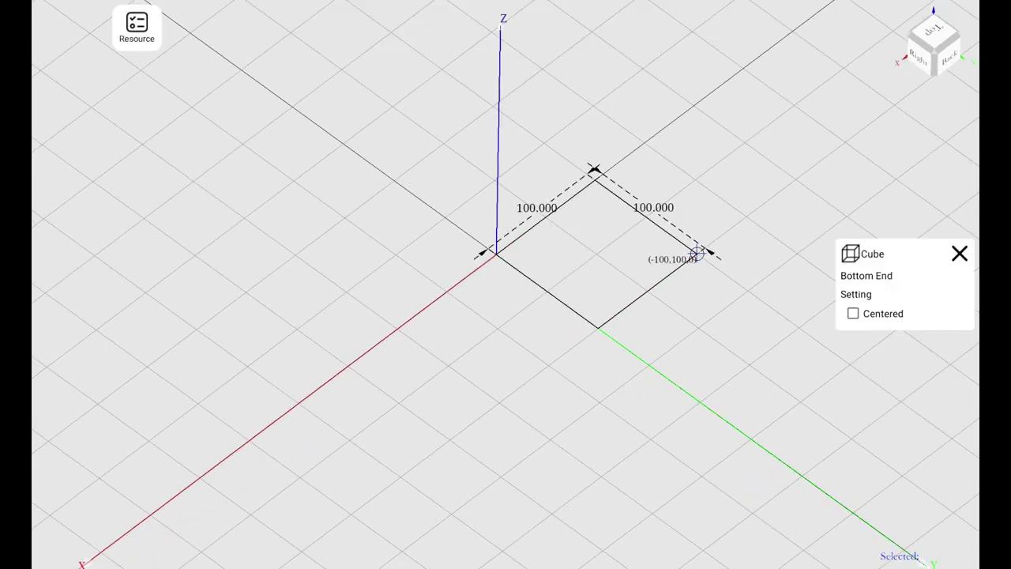
pyautogui.press('Return')
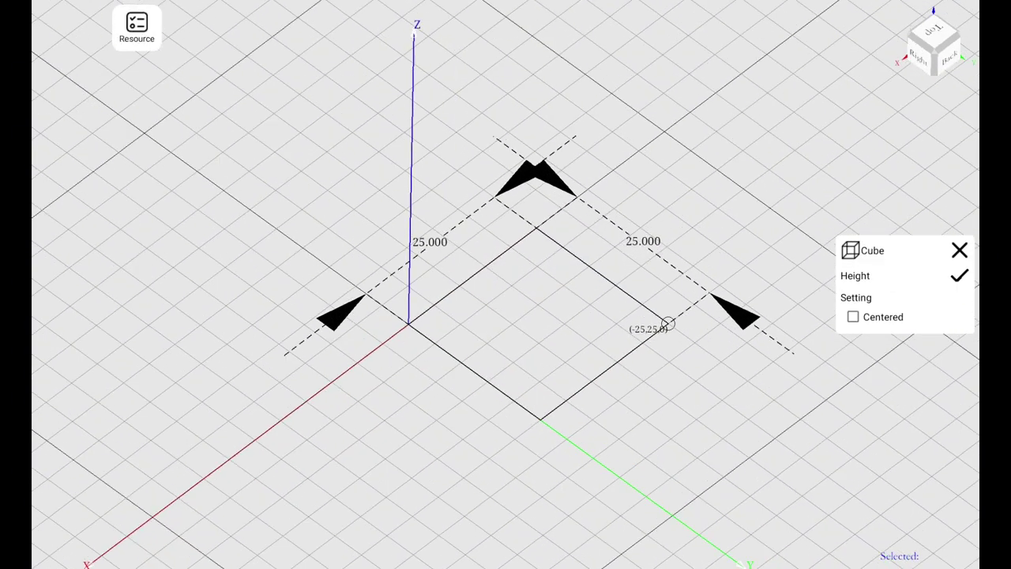
pyautogui.click(677, 141)
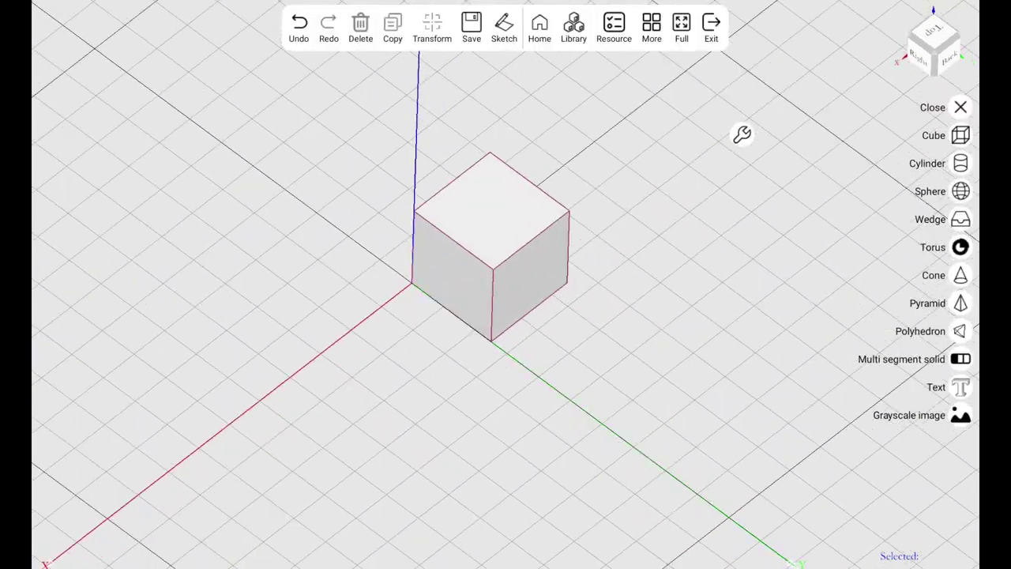
pyautogui.click(505, 260)
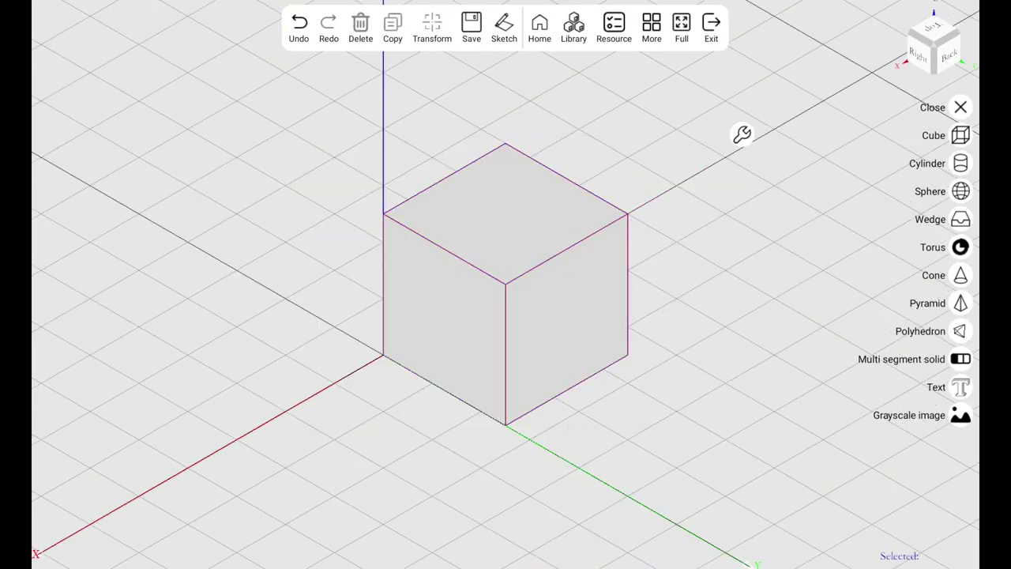
# Move the cube to X/Y 0, resize it to 20, and rename it 'Cube example 1'
pyautogui.click(614, 27)
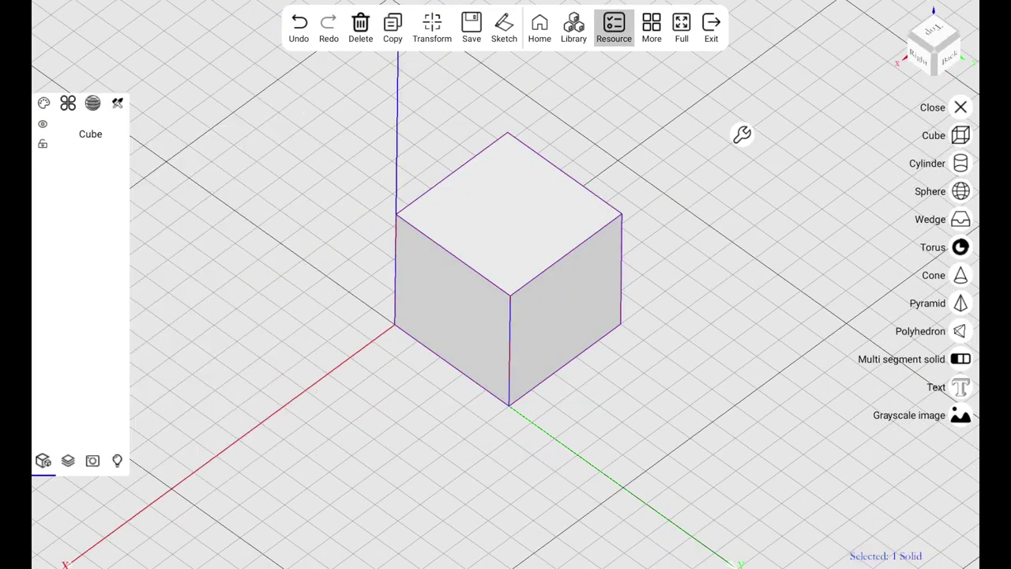
pyautogui.click(301, 373)
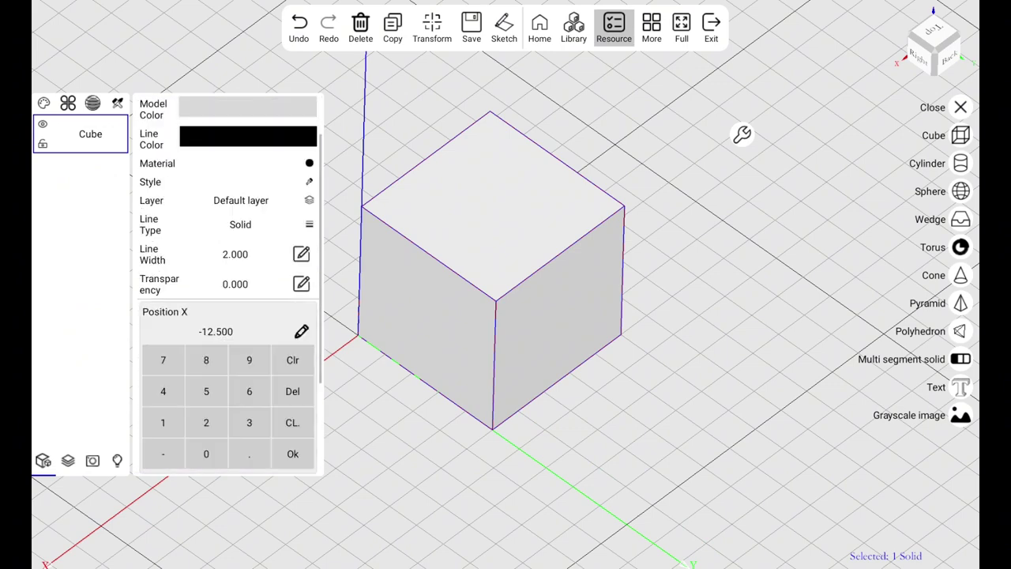
pyautogui.click(301, 438)
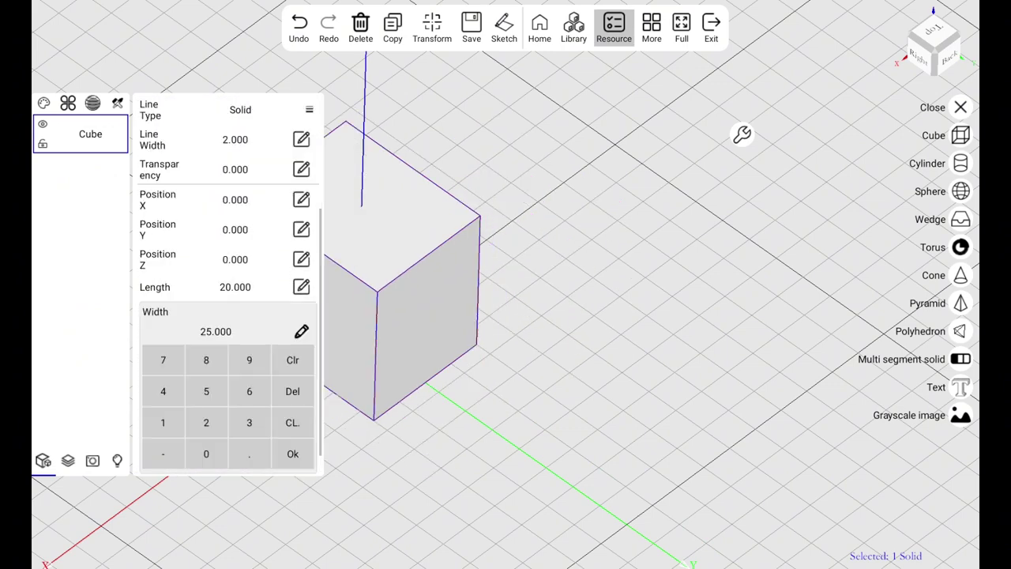
pyautogui.click(301, 464)
pyautogui.click(292, 451)
pyautogui.click(90, 134)
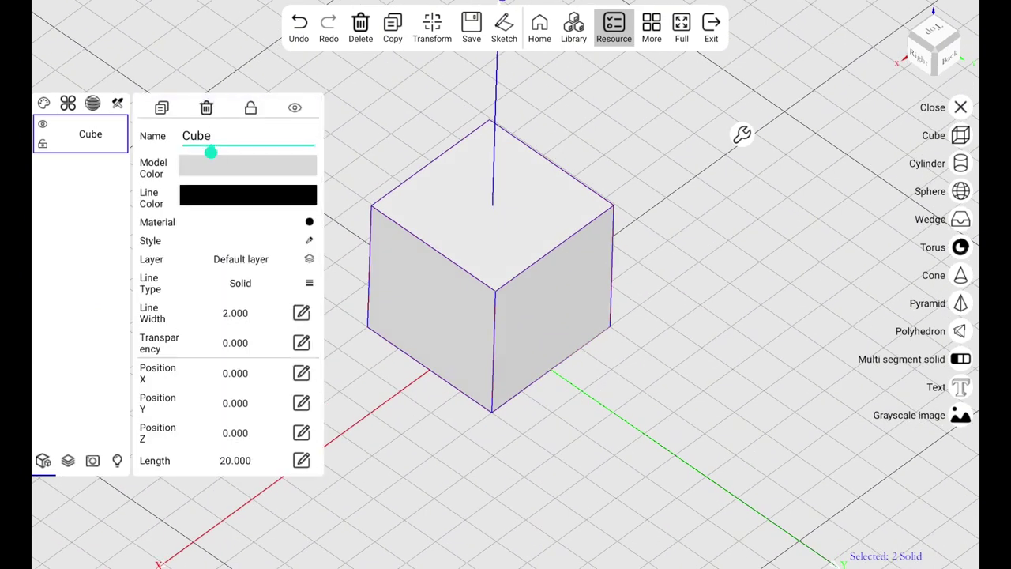
pyautogui.click(247, 135)
pyautogui.write('example 1')
# Set the cube's model colour to beige from the named CSS colours
pyautogui.click(862, 267)
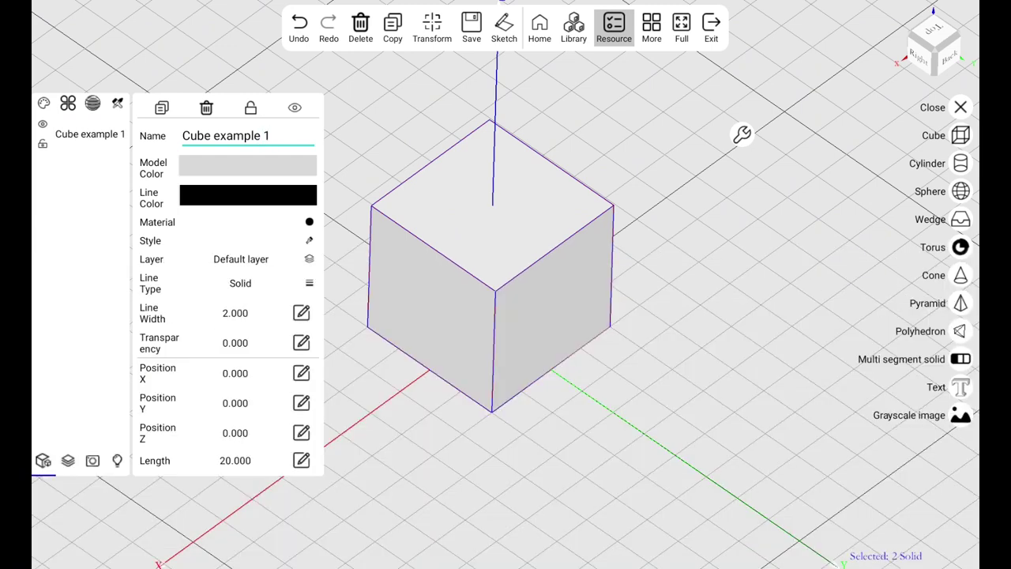
pyautogui.click(247, 165)
pyautogui.click(520, 123)
pyautogui.scroll(-5, 506, 316)
pyautogui.click(552, 123)
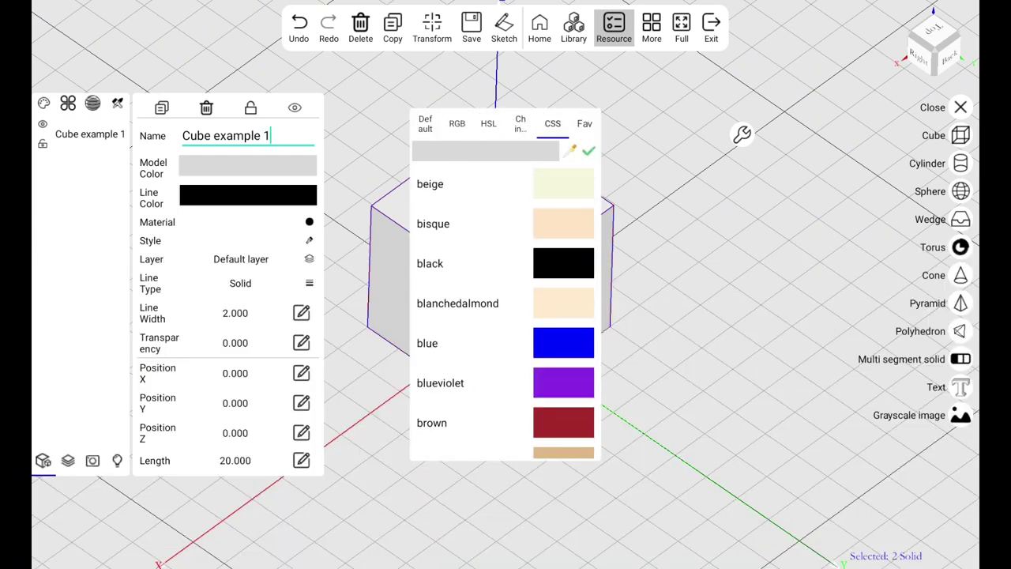
pyautogui.click(563, 180)
pyautogui.click(584, 123)
pyautogui.click(588, 150)
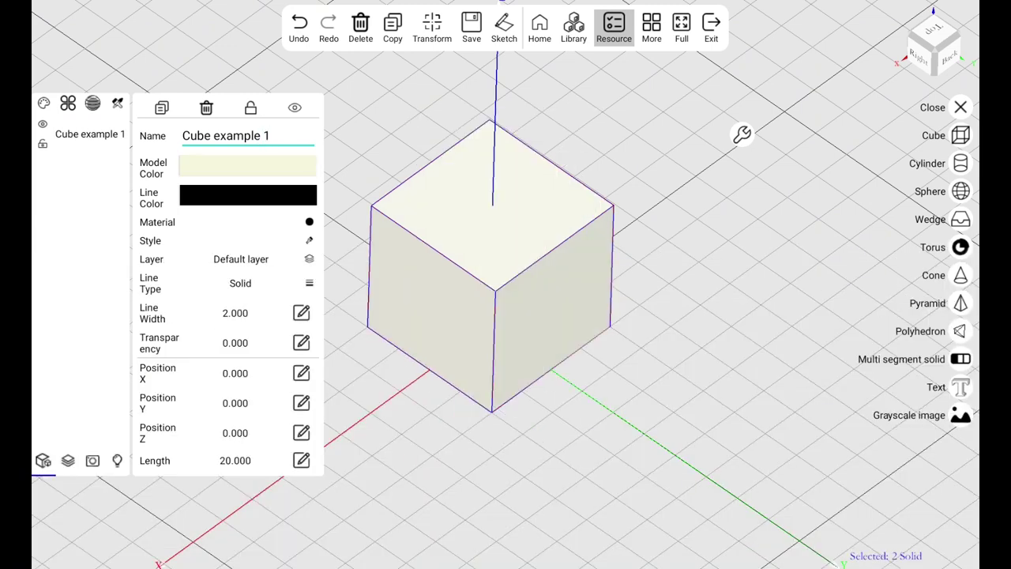
# Browse materials, styles and textures for the cube, then close its properties
pyautogui.click(92, 103)
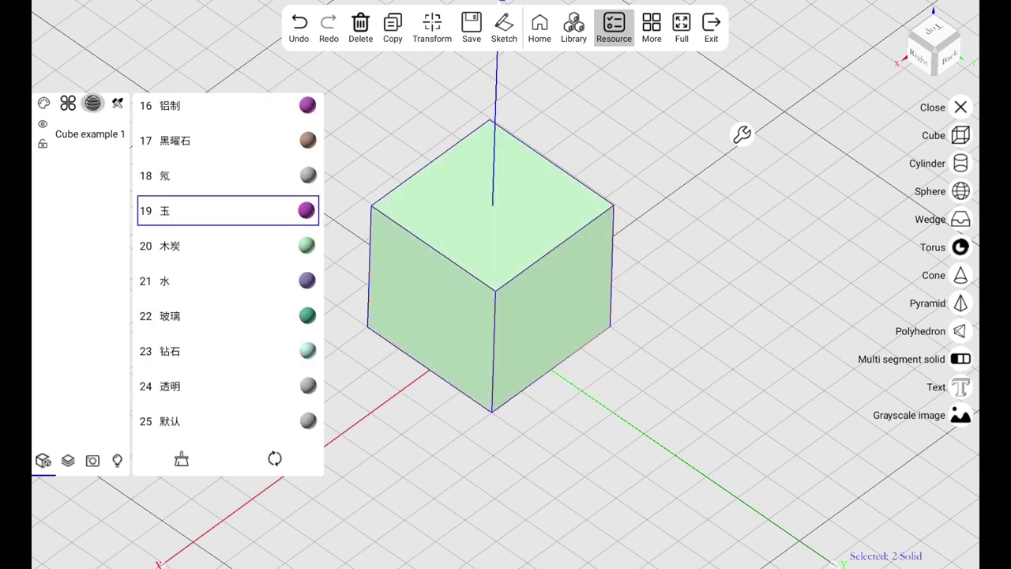
pyautogui.click(117, 103)
pyautogui.click(228, 144)
pyautogui.click(93, 103)
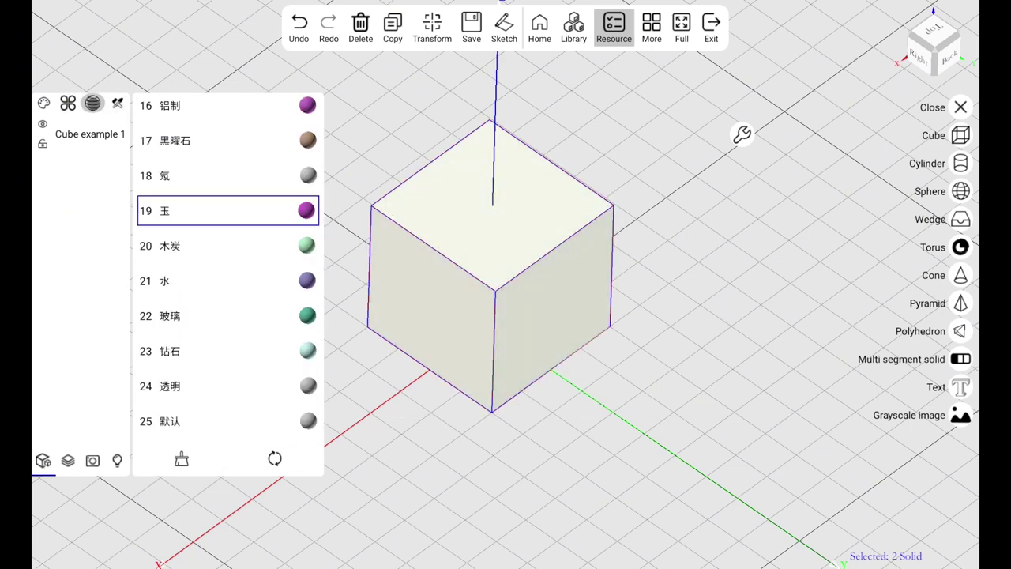
pyautogui.click(68, 103)
pyautogui.click(80, 134)
pyautogui.scroll(-2, 229, 379)
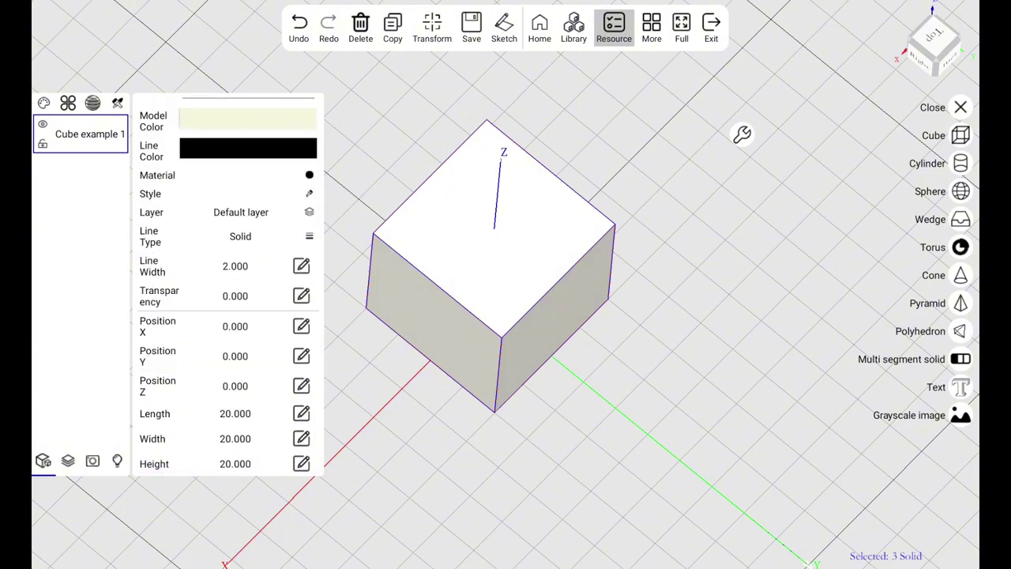
pyautogui.click(750, 316)
# Reset to the isometric view and peek at the grid and display settings
pyautogui.click(539, 27)
pyautogui.click(741, 134)
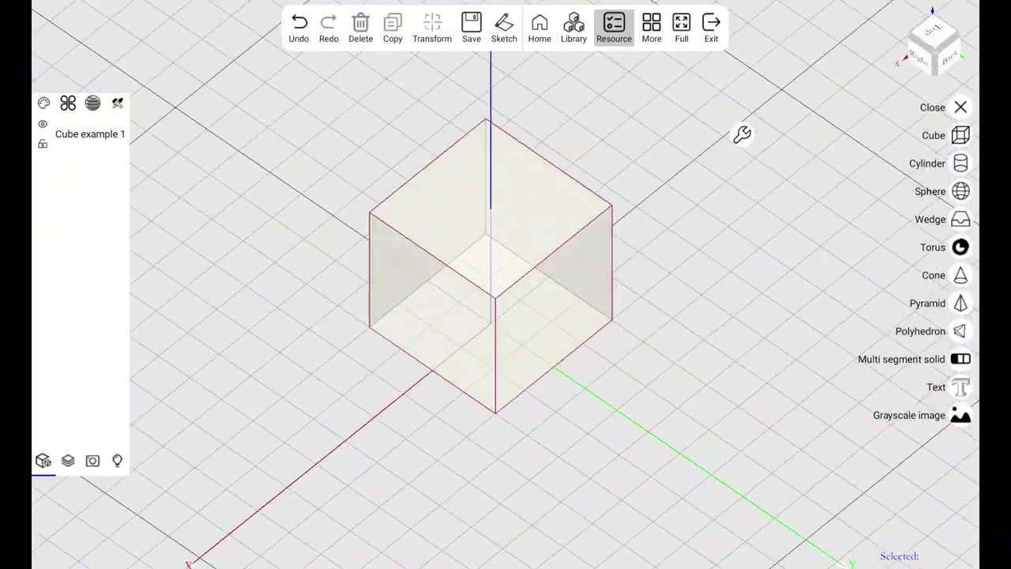
pyautogui.click(742, 134)
pyautogui.press('Escape')
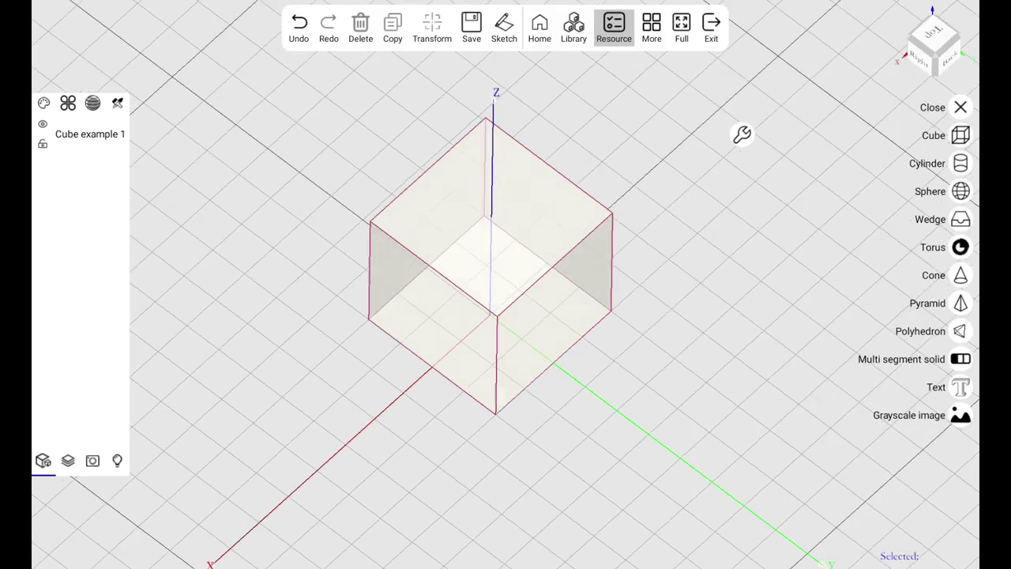
# Check the layer list, select Cube example 1, and reopen the object list
pyautogui.click(68, 461)
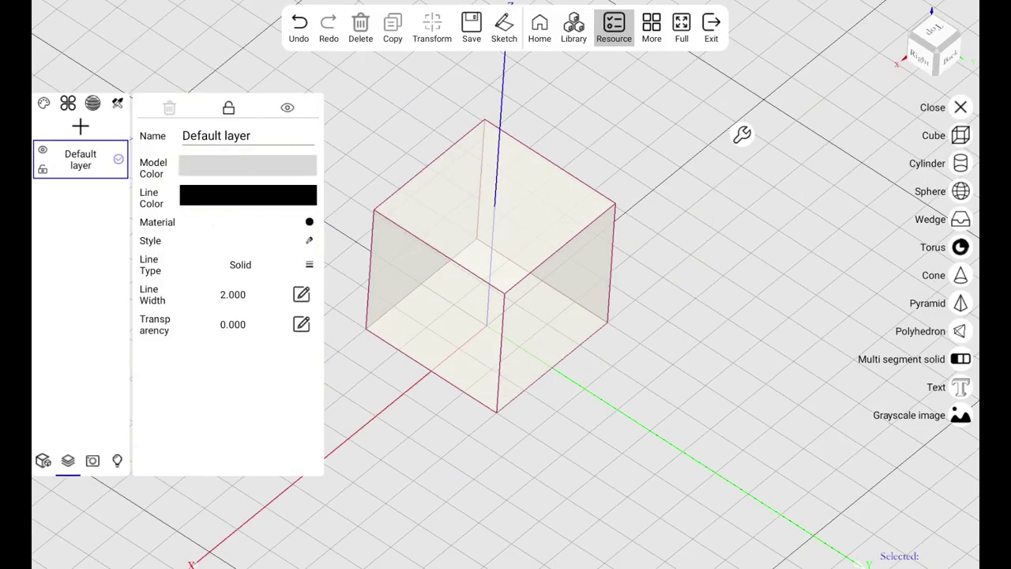
pyautogui.click(80, 159)
pyautogui.click(505, 261)
pyautogui.click(44, 460)
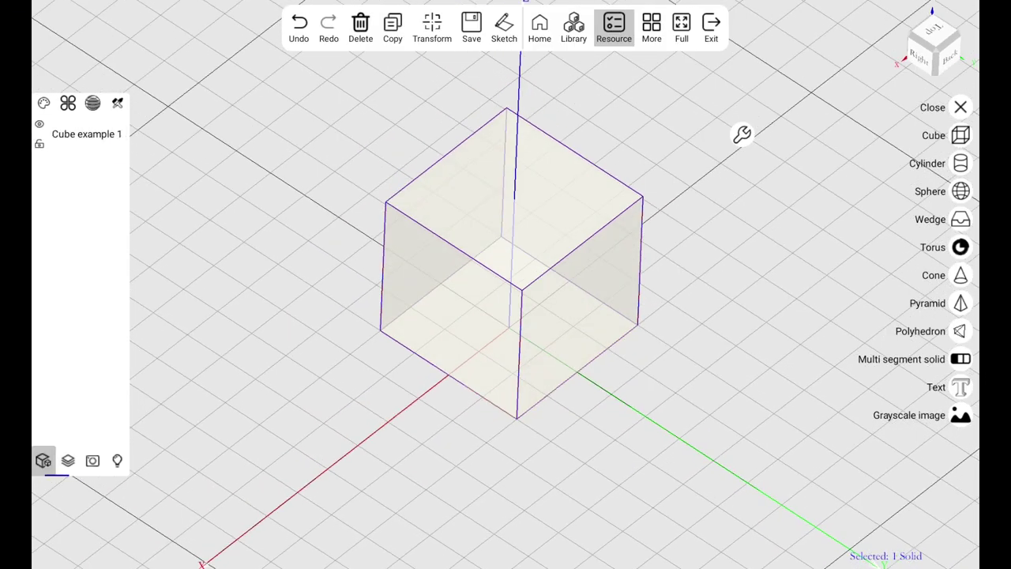
pyautogui.click(614, 27)
pyautogui.click(614, 27)
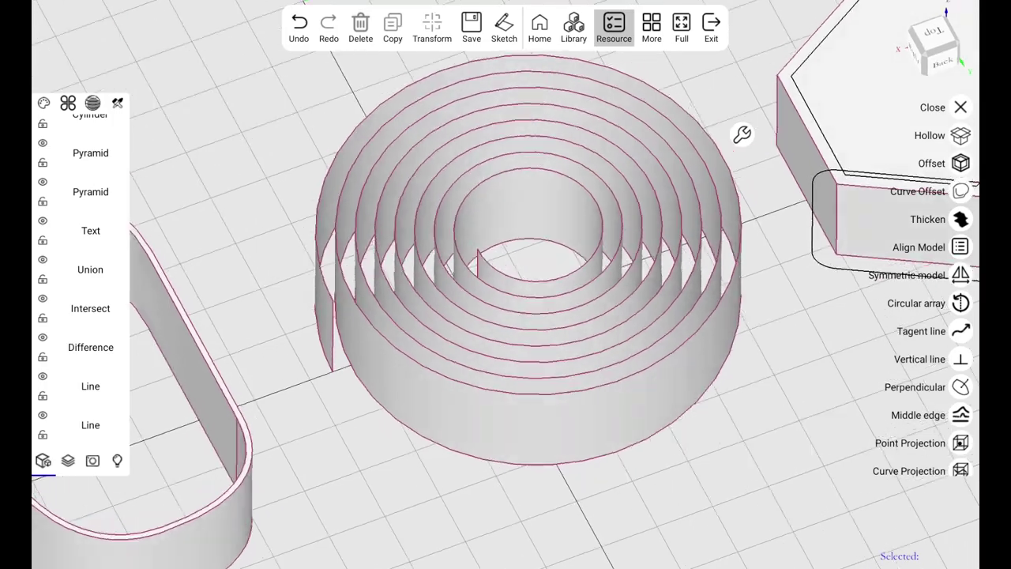
# Thicken the spiral walls and circular-array the small circle into 10 copies around the big circle
pyautogui.click(961, 218)
pyautogui.click(529, 394)
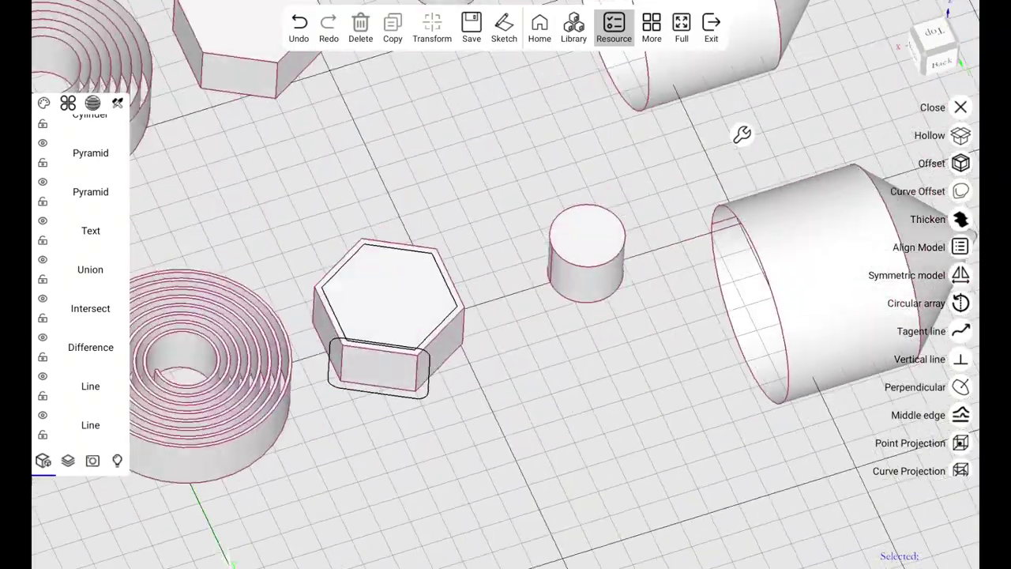
pyautogui.click(916, 302)
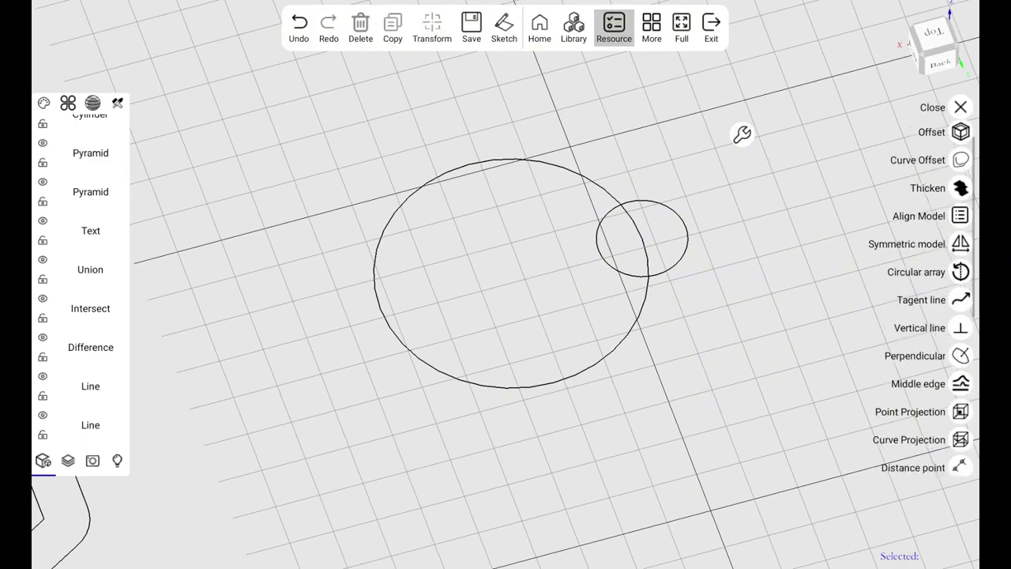
pyautogui.click(960, 272)
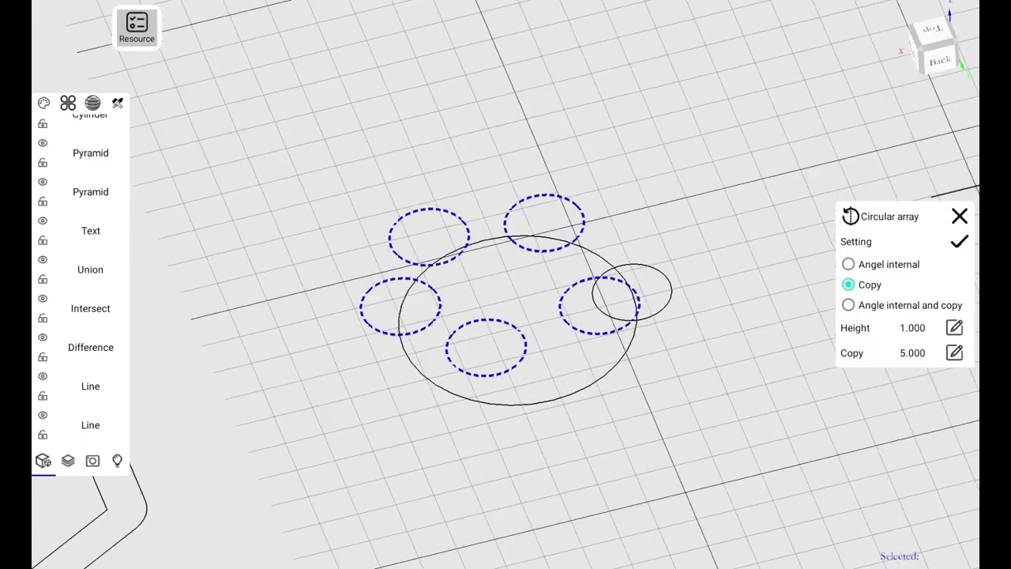
pyautogui.click(953, 353)
pyautogui.write('10')
pyautogui.press('Return')
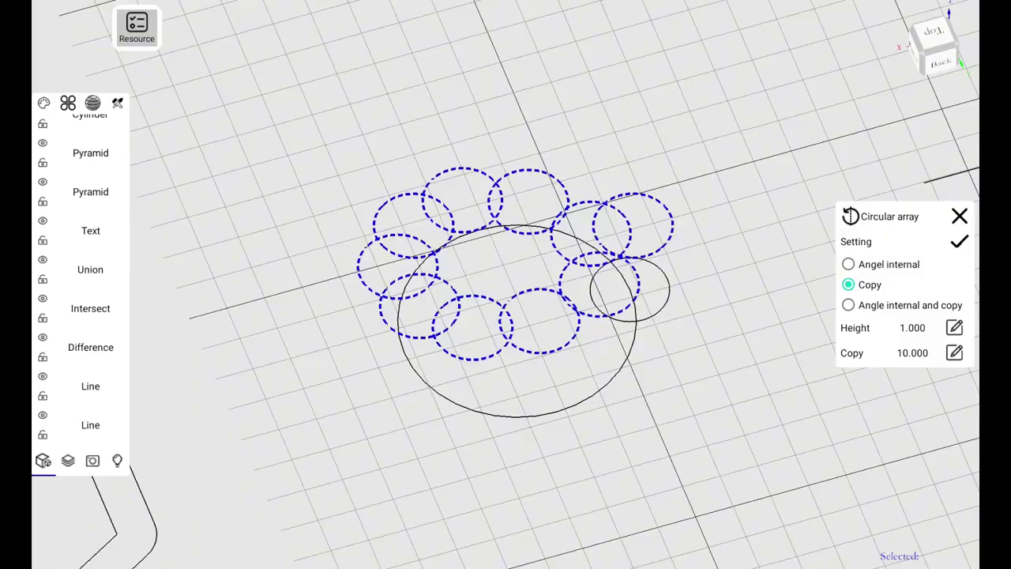
pyautogui.click(958, 242)
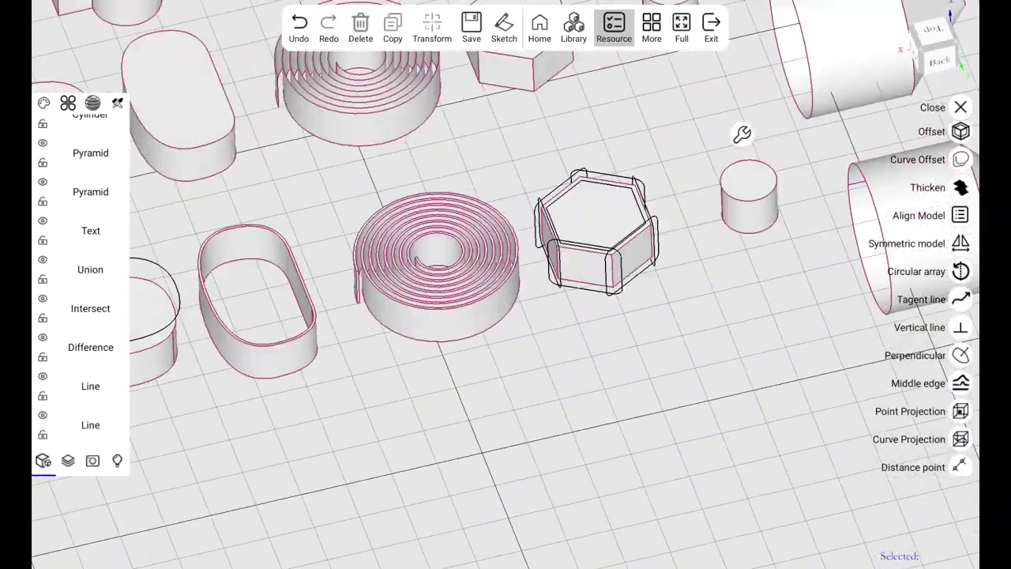
pyautogui.click(960, 106)
# Stand the text upright with a 176.588 rotation about Y plus an X rotation
pyautogui.click(962, 133)
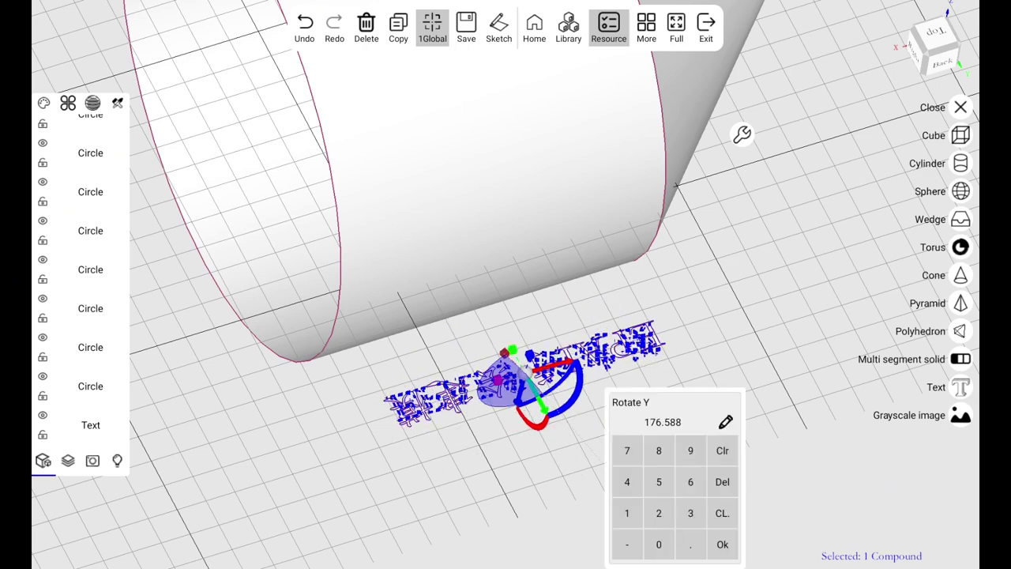
pyautogui.click(721, 544)
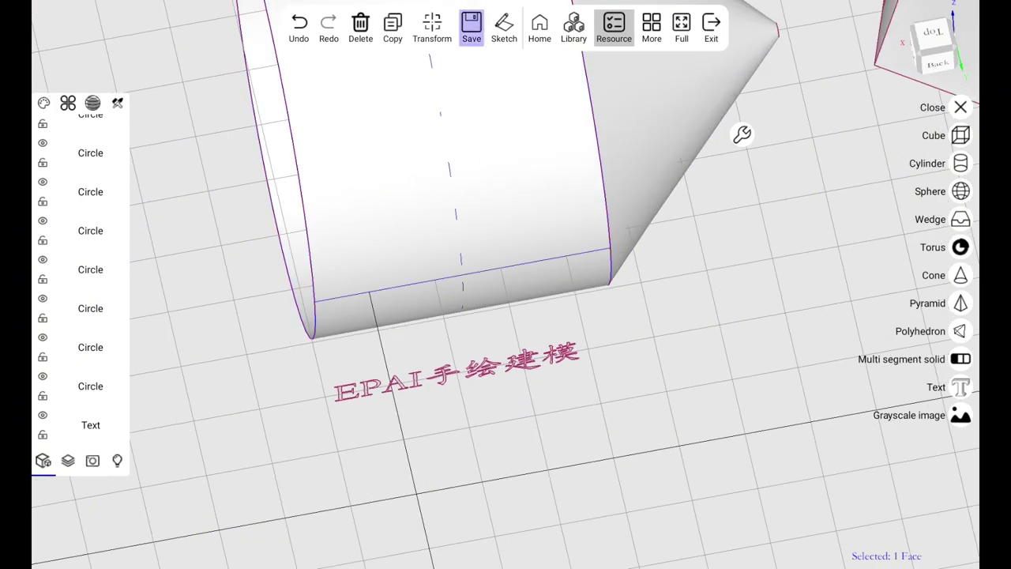
pyautogui.click(471, 24)
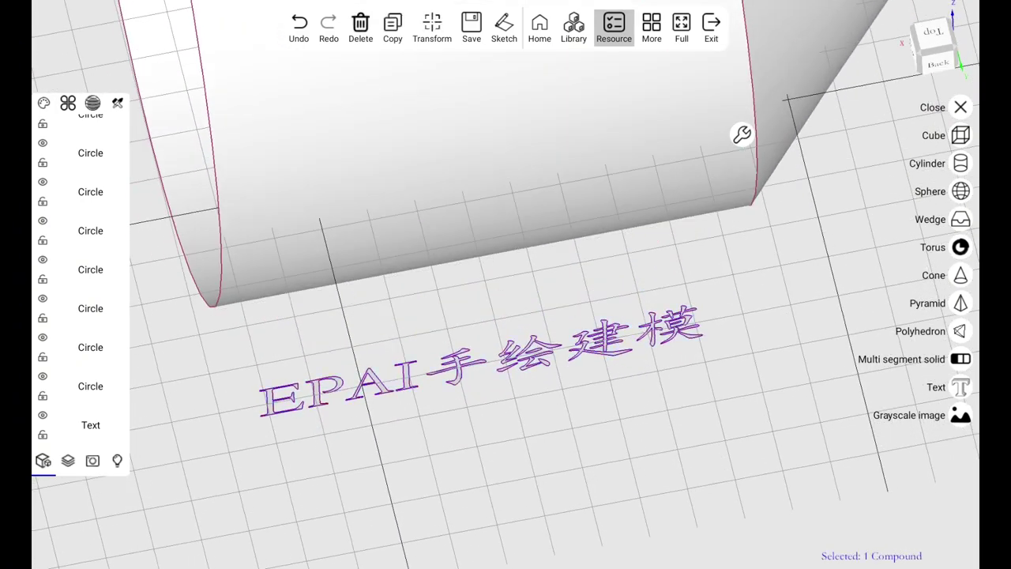
# Project the EPAI letters and the character 手 onto the cylinder's curved face
pyautogui.click(959, 469)
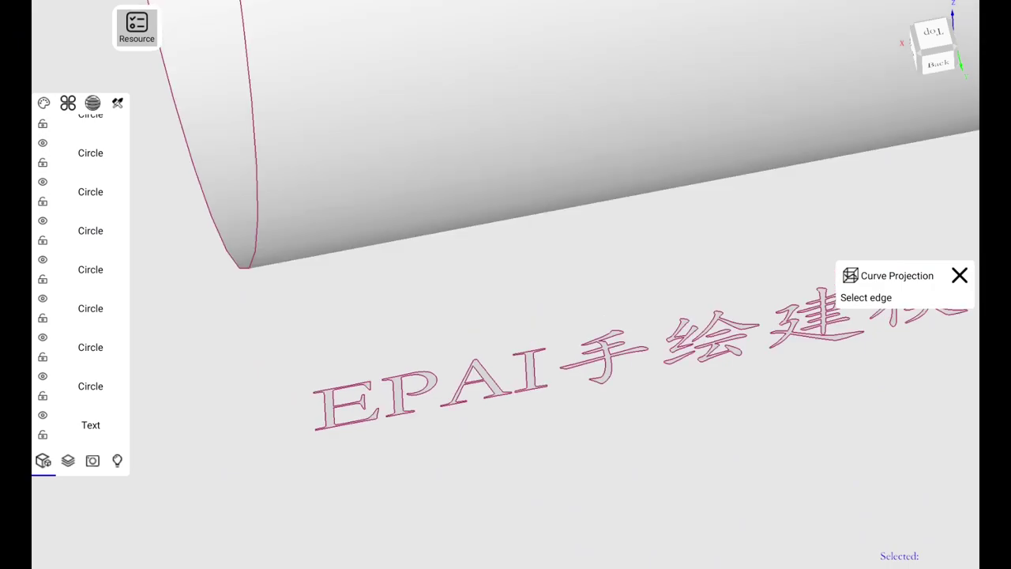
pyautogui.moveTo(309, 323); pyautogui.dragTo(534, 472)
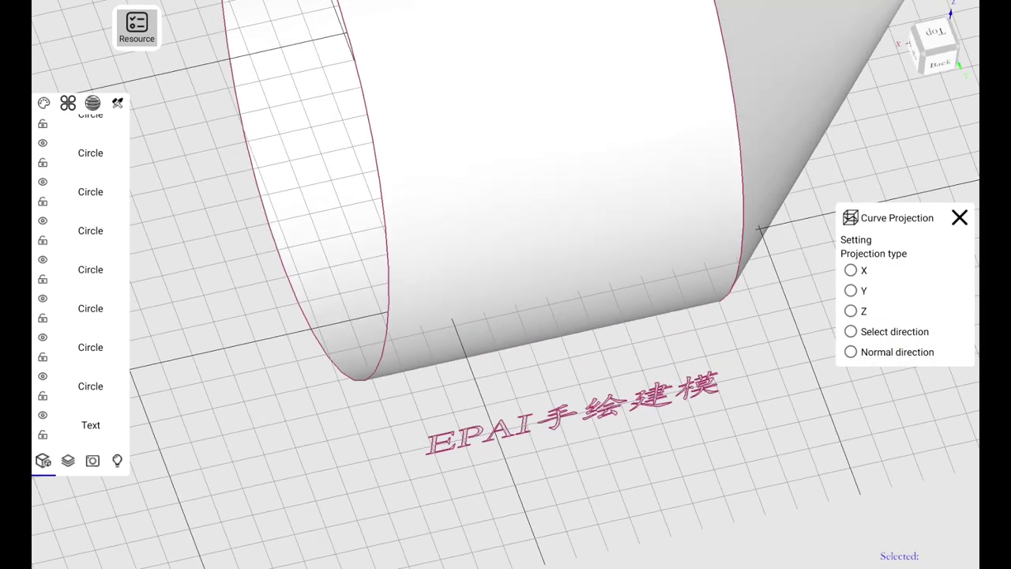
pyautogui.click(851, 310)
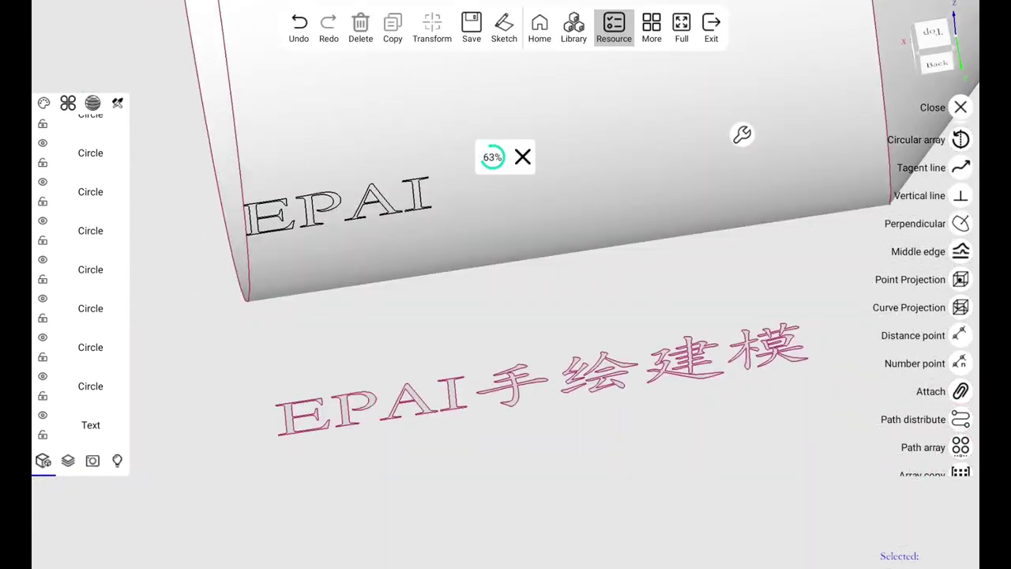
pyautogui.click(960, 308)
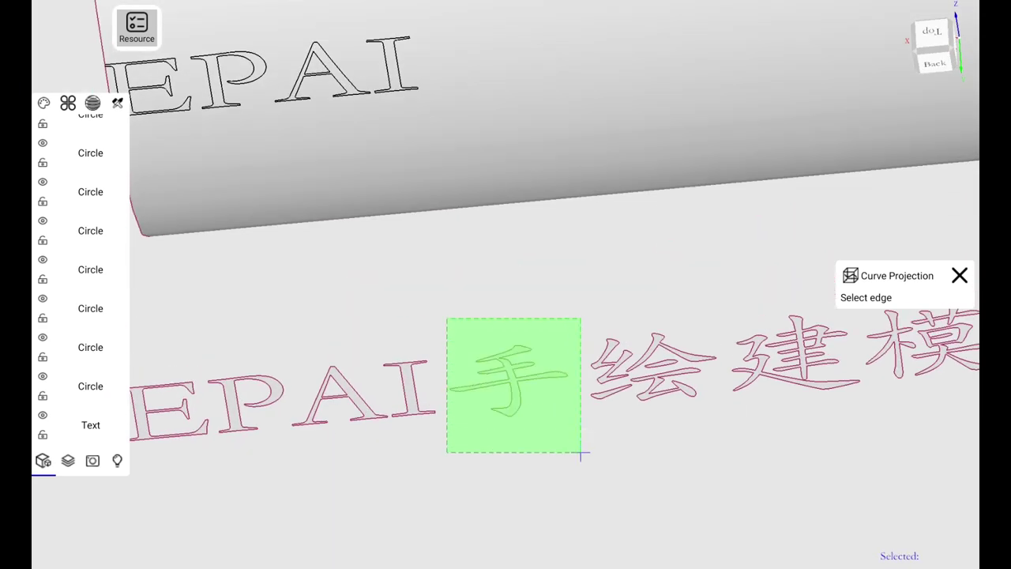
pyautogui.moveTo(447, 319); pyautogui.dragTo(580, 454)
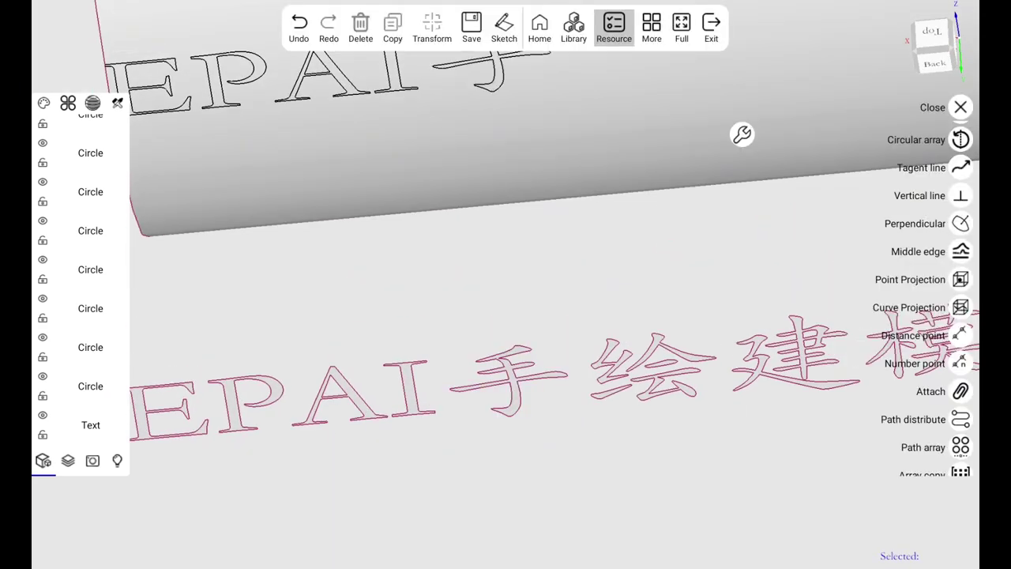
pyautogui.click(960, 307)
pyautogui.click(741, 134)
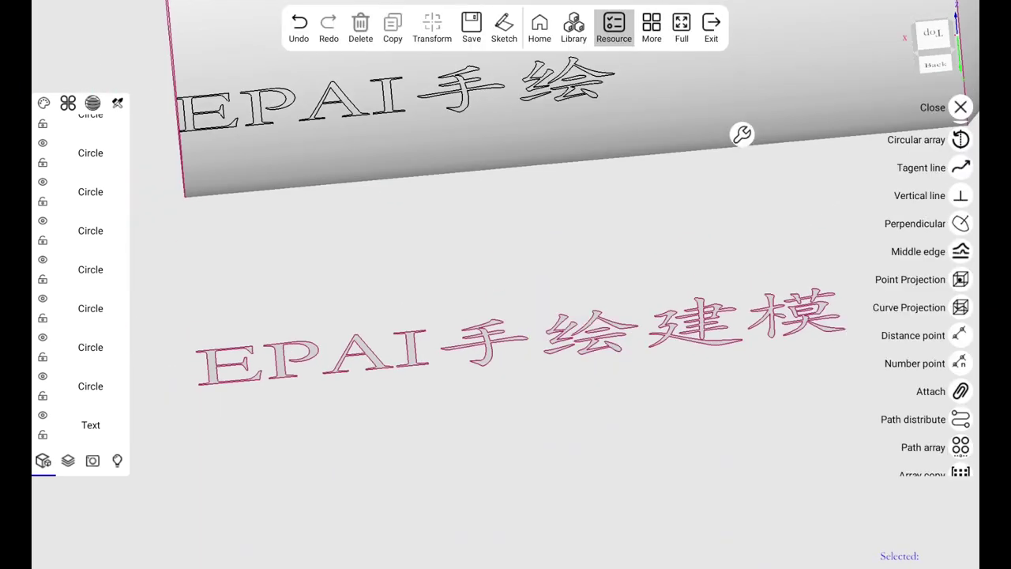
# Project the characters 建 and 模 onto the cylinder, then select the projected text
pyautogui.click(961, 307)
pyautogui.moveTo(582, 305); pyautogui.dragTo(708, 421)
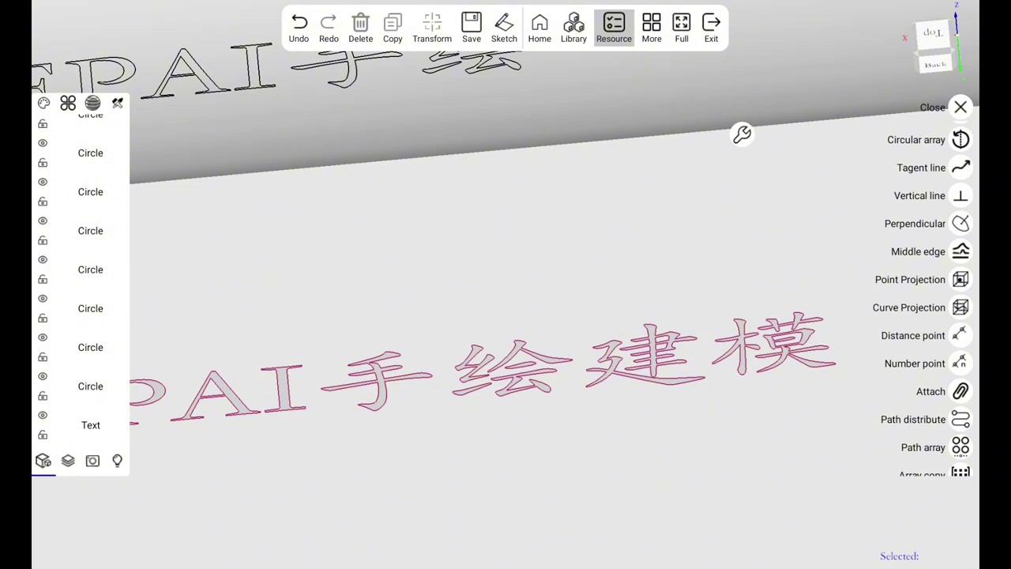
pyautogui.click(960, 307)
pyautogui.moveTo(605, 269); pyautogui.dragTo(696, 327)
pyautogui.click(741, 134)
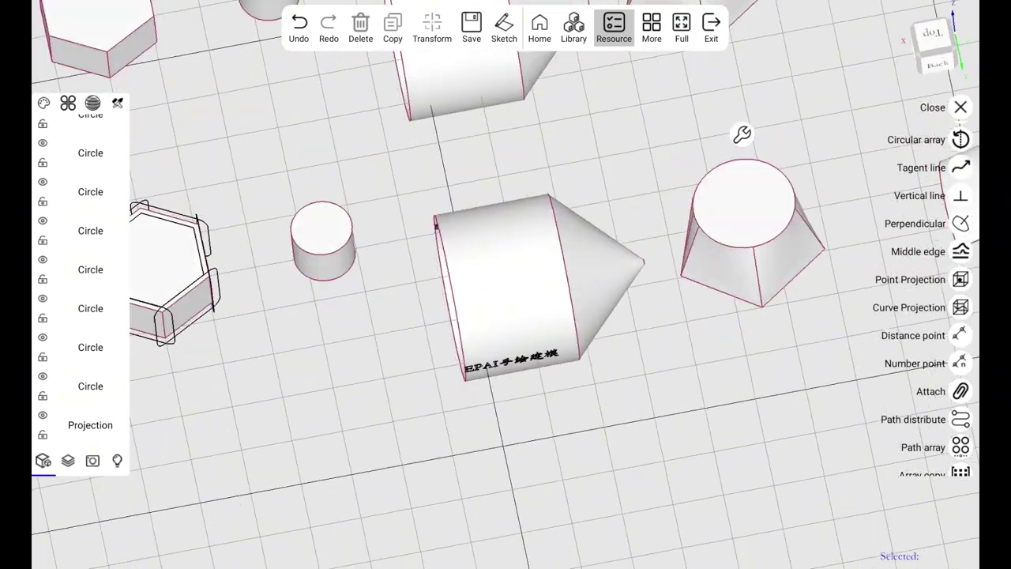
pyautogui.moveTo(411, 176); pyautogui.dragTo(551, 246)
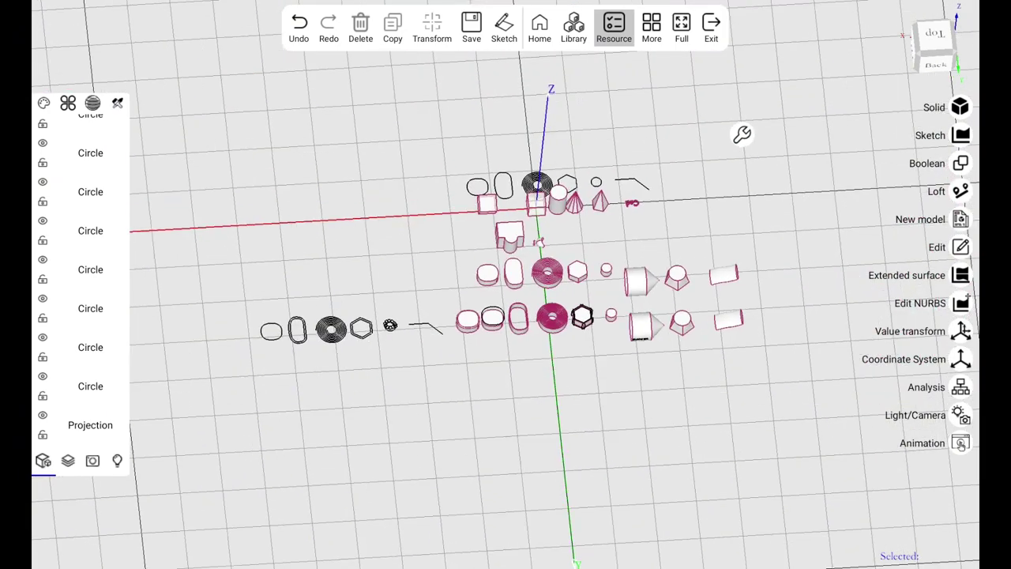
# Select the group of models and attach the text onto the cone-cylinder surface
pyautogui.moveTo(237, 132)
pyautogui.mouseDown()
pyautogui.moveTo(565, 319)
pyautogui.moveTo(746, 341)
pyautogui.mouseUp()
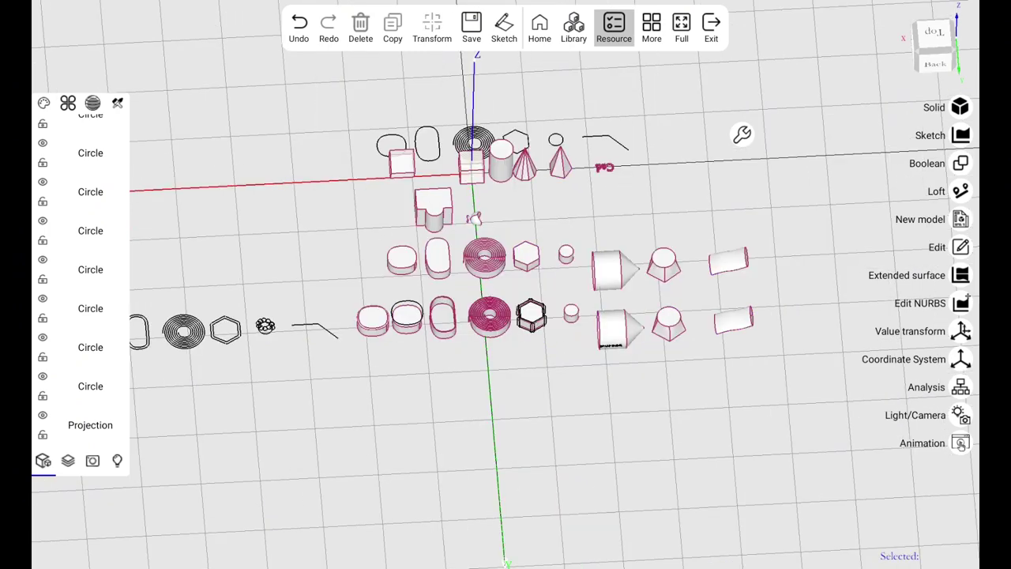
pyautogui.scroll(5, 553, 261)
pyautogui.click(961, 335)
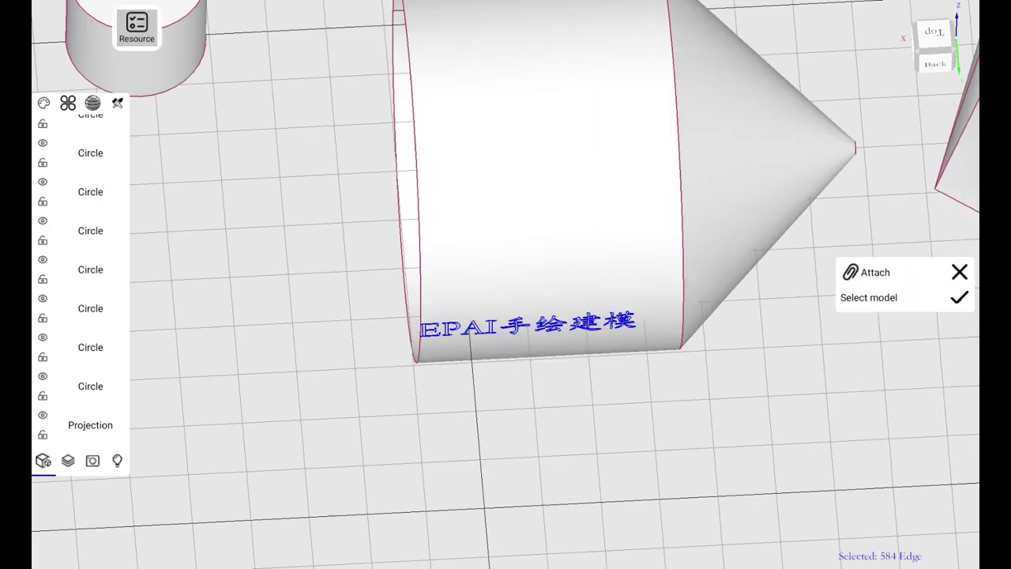
pyautogui.click(958, 297)
# Re-attach the text onto the lower cone-cylinder instead
pyautogui.scroll(5, 505, 332)
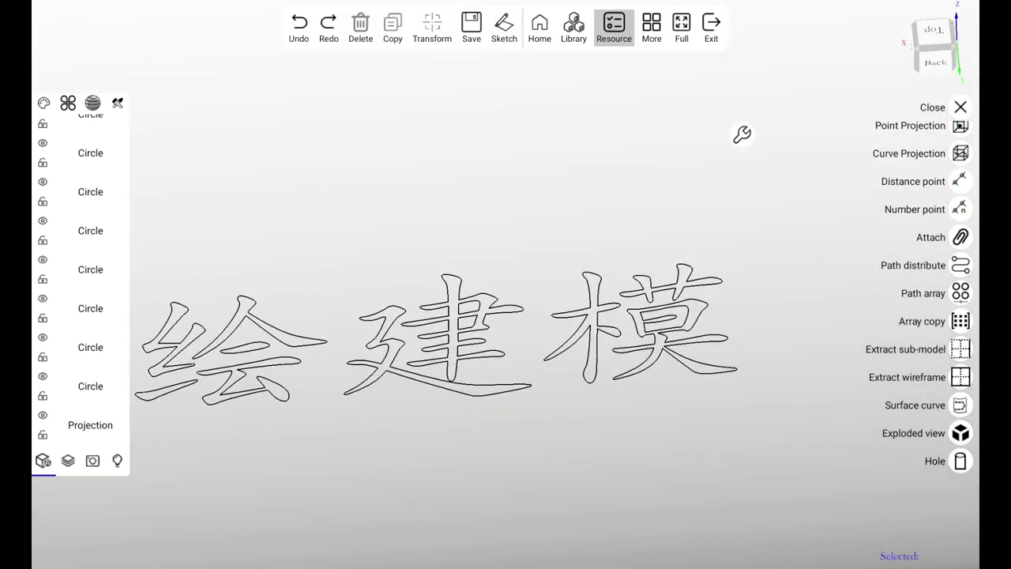
pyautogui.scroll(-5, 505, 331)
pyautogui.scroll(-3, 505, 332)
pyautogui.scroll(-2, 505, 332)
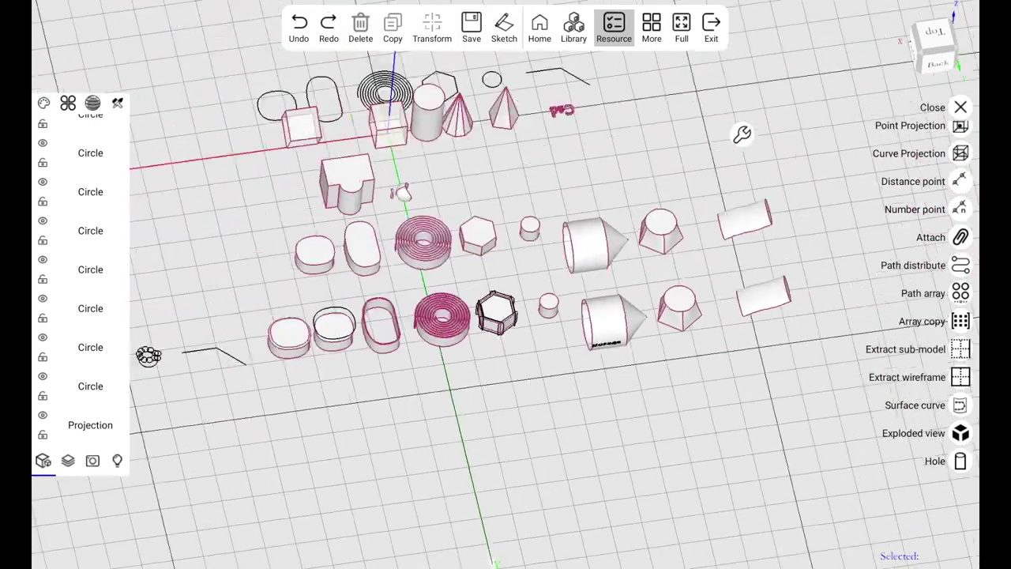
pyautogui.scroll(-2, 506, 331)
pyautogui.scroll(5, 608, 324)
pyautogui.click(960, 237)
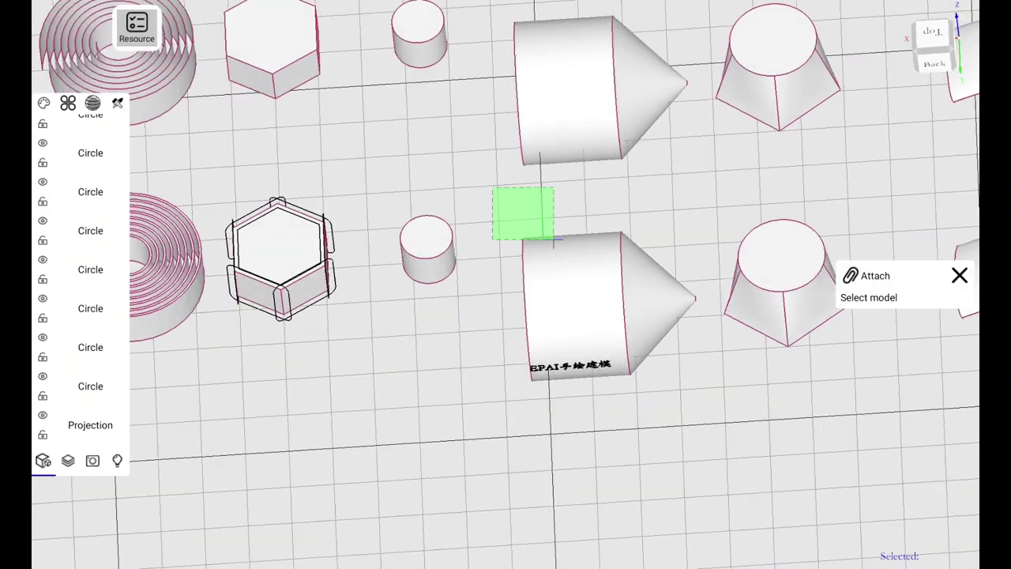
pyautogui.click(529, 225)
pyautogui.scroll(5, 569, 316)
# Change the attached text model's Model Color to green
pyautogui.click(90, 425)
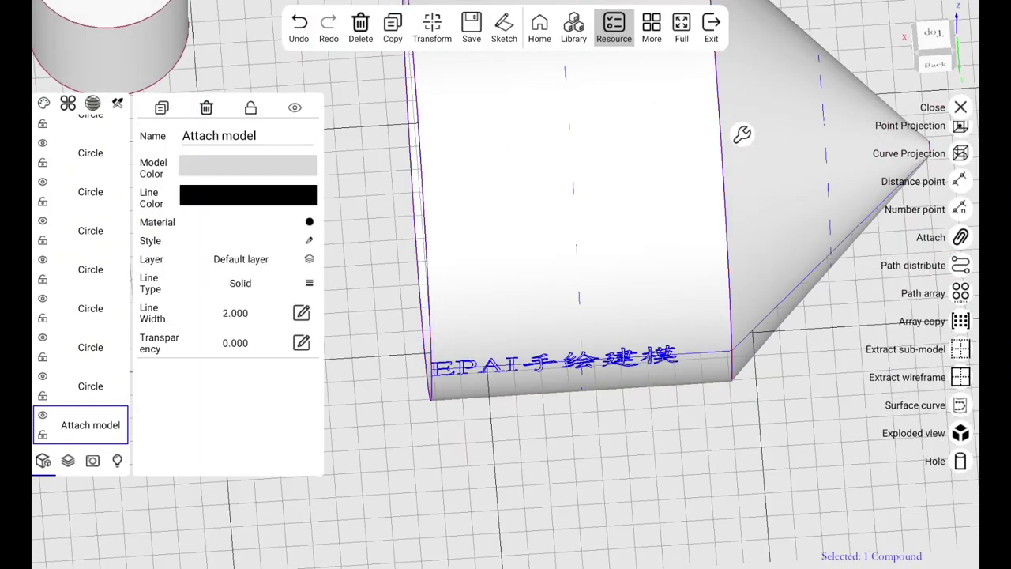
pyautogui.click(90, 425)
pyautogui.click(90, 424)
pyautogui.click(248, 165)
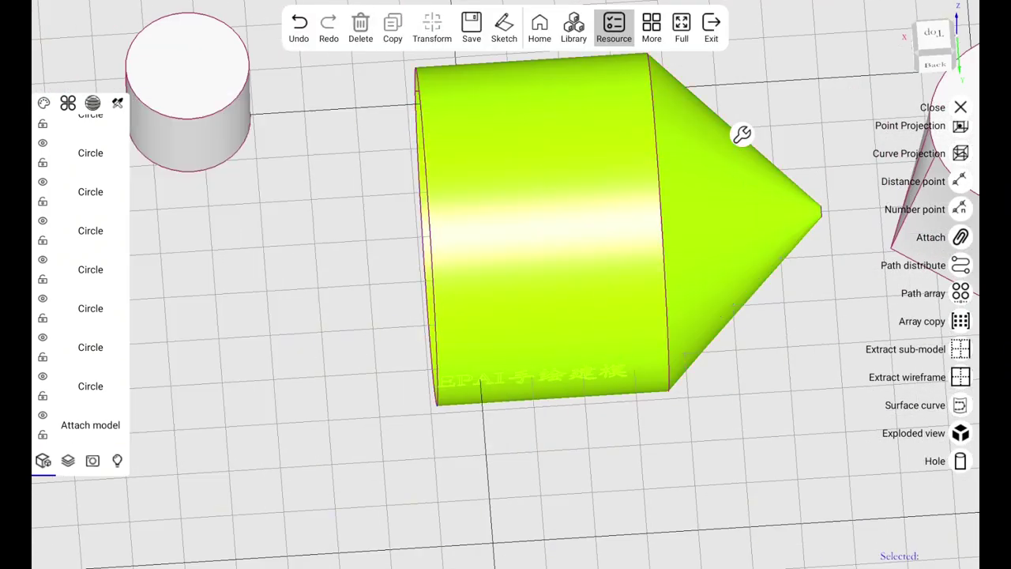
pyautogui.press('Escape')
pyautogui.scroll(-5, 505, 284)
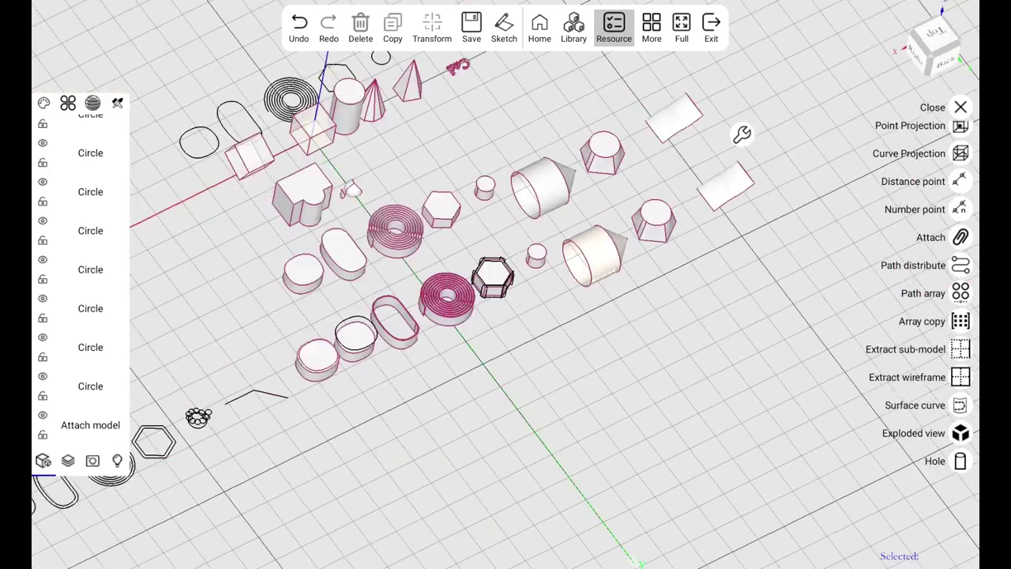
pyautogui.scroll(5, 506, 284)
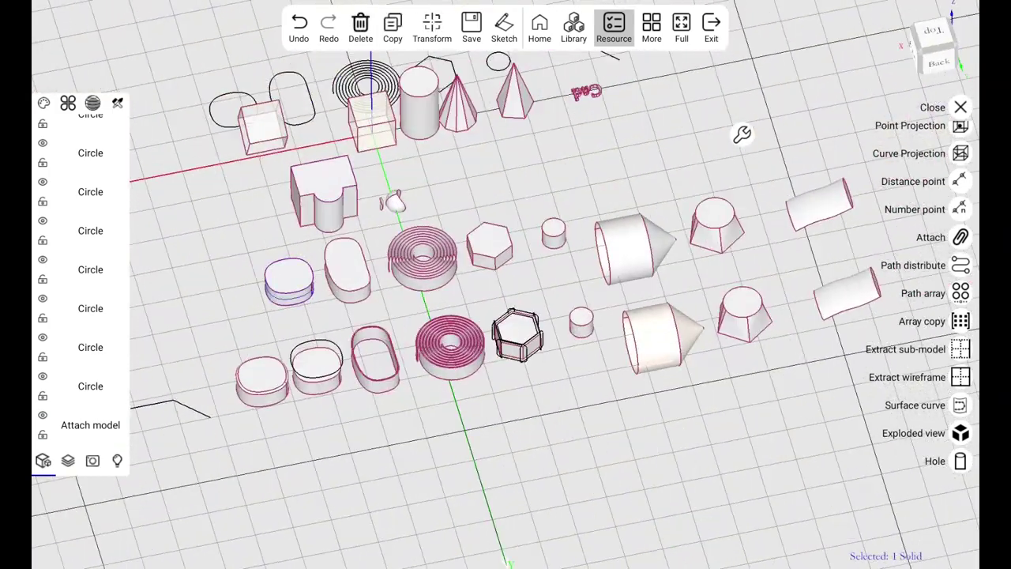
# Copy the selected solids 130.545 along Y as a new row
pyautogui.scroll(-3, 500, 161)
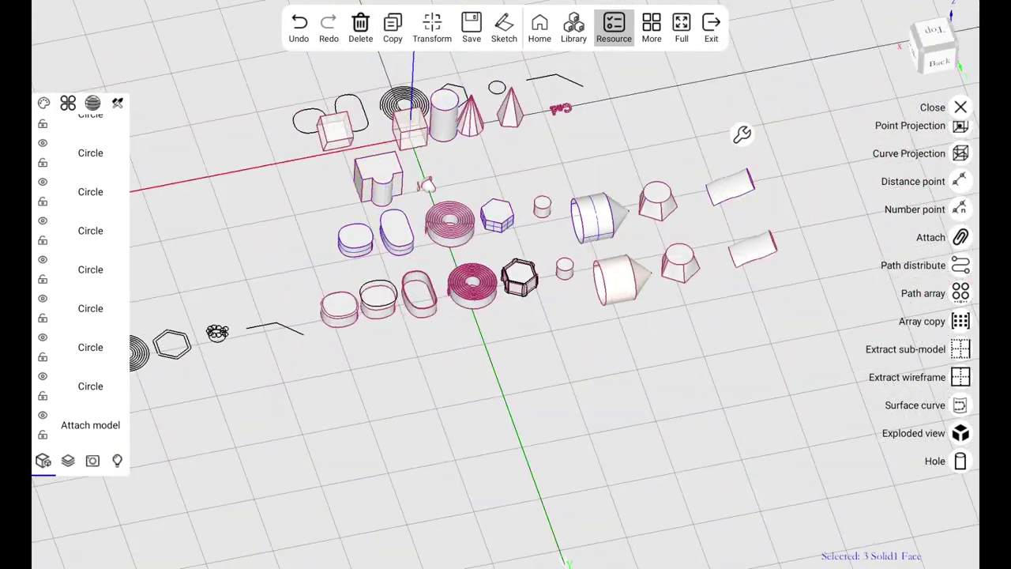
pyautogui.moveTo(499, 204); pyautogui.dragTo(524, 328)
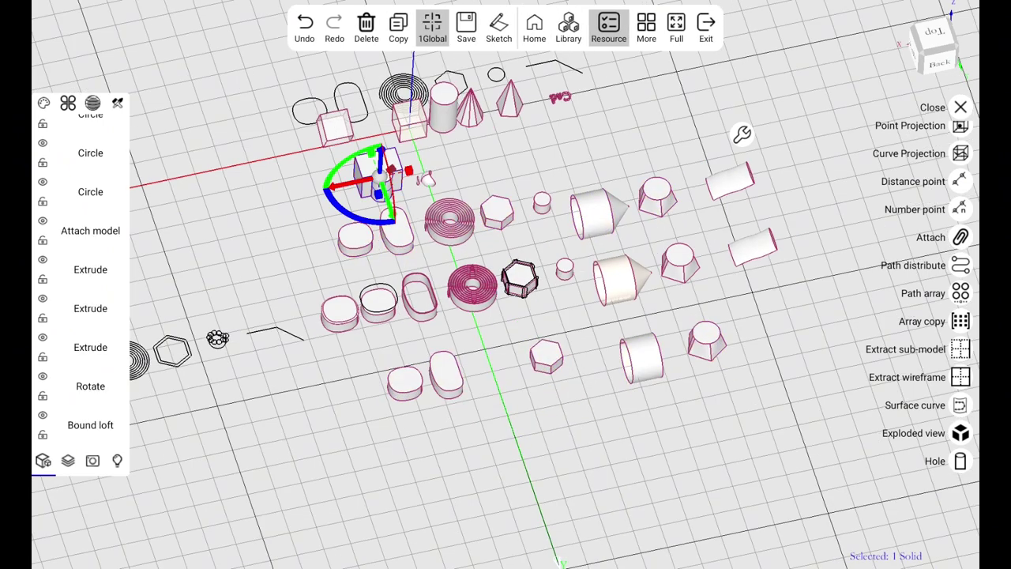
pyautogui.scroll(3, 577, 340)
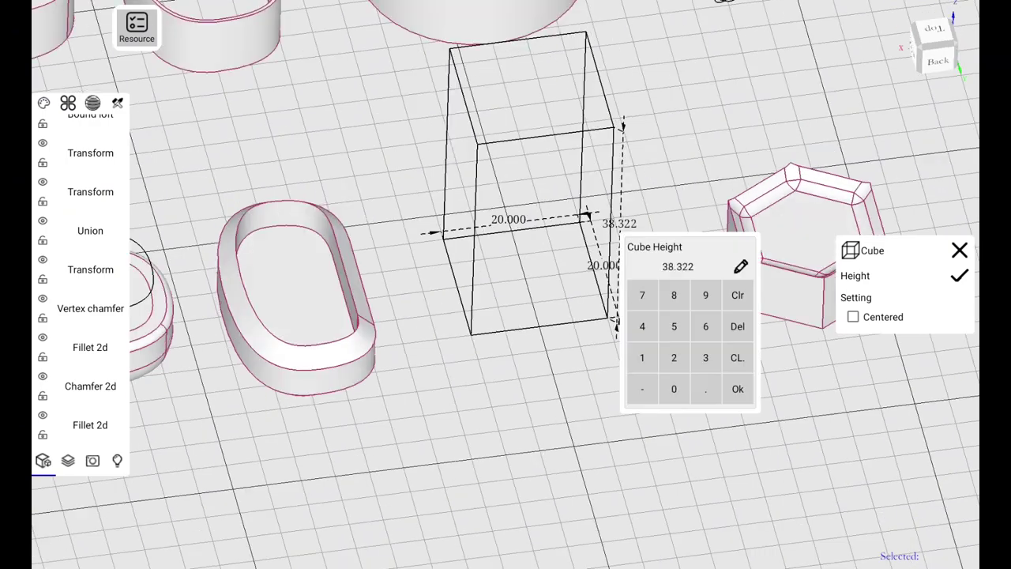
# Finish the cube at its entered height and select it for a face draft
pyautogui.click(959, 275)
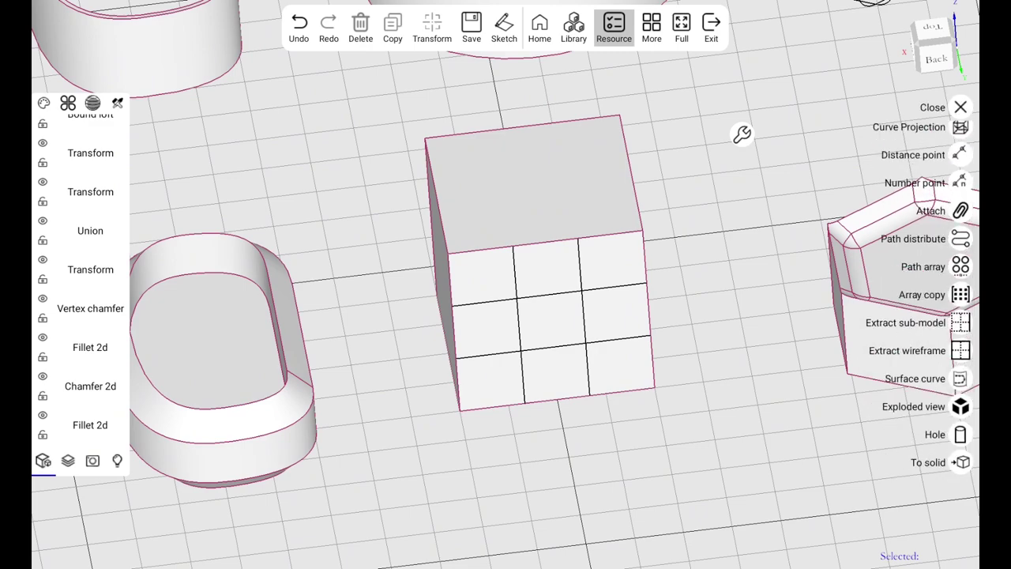
pyautogui.click(960, 443)
pyautogui.click(958, 274)
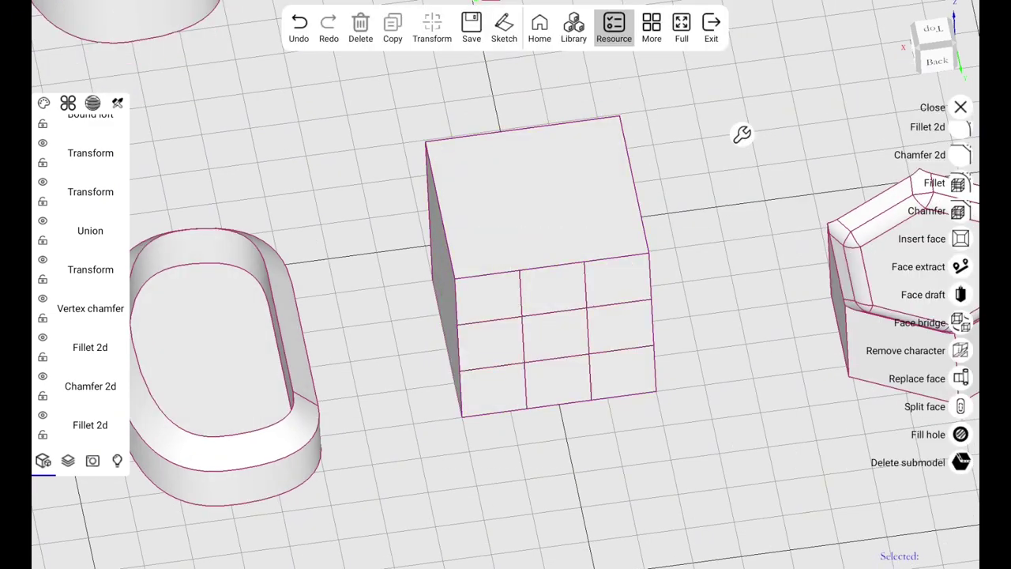
pyautogui.moveTo(711, 474); pyautogui.dragTo(600, 474)
# Draft the cube's nine recess faces at a 45° angle
pyautogui.click(923, 293)
pyautogui.moveTo(410, 222); pyautogui.dragTo(598, 373)
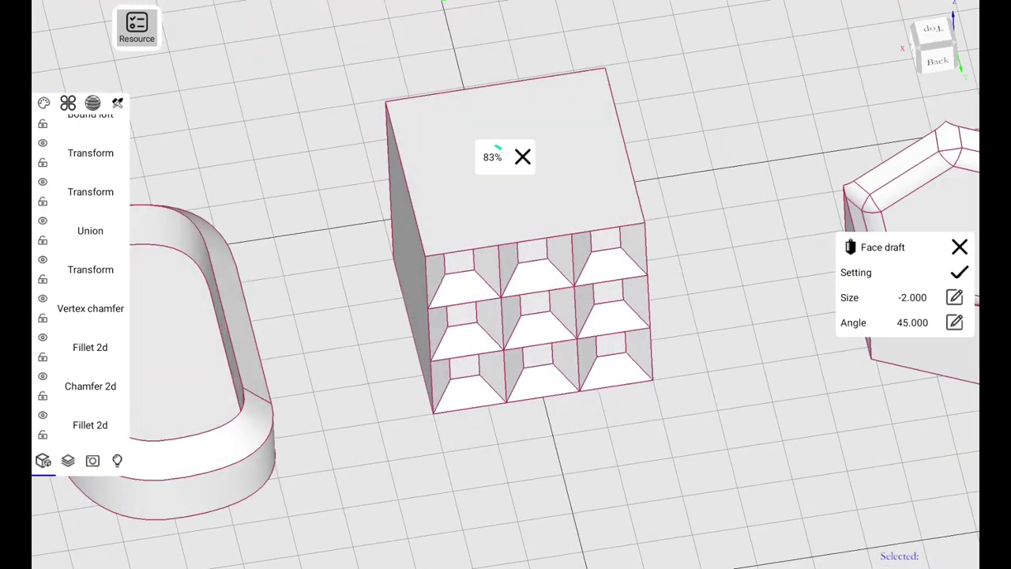
pyautogui.click(953, 295)
pyautogui.click(952, 363)
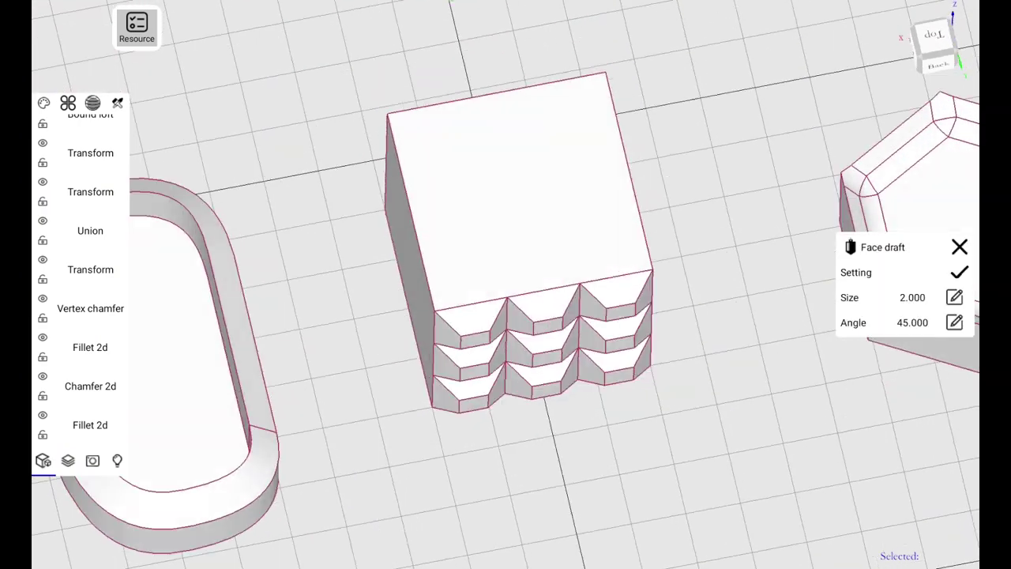
pyautogui.click(958, 197)
# Select every model in the scene, then clear the selection
pyautogui.scroll(-3, 505, 284)
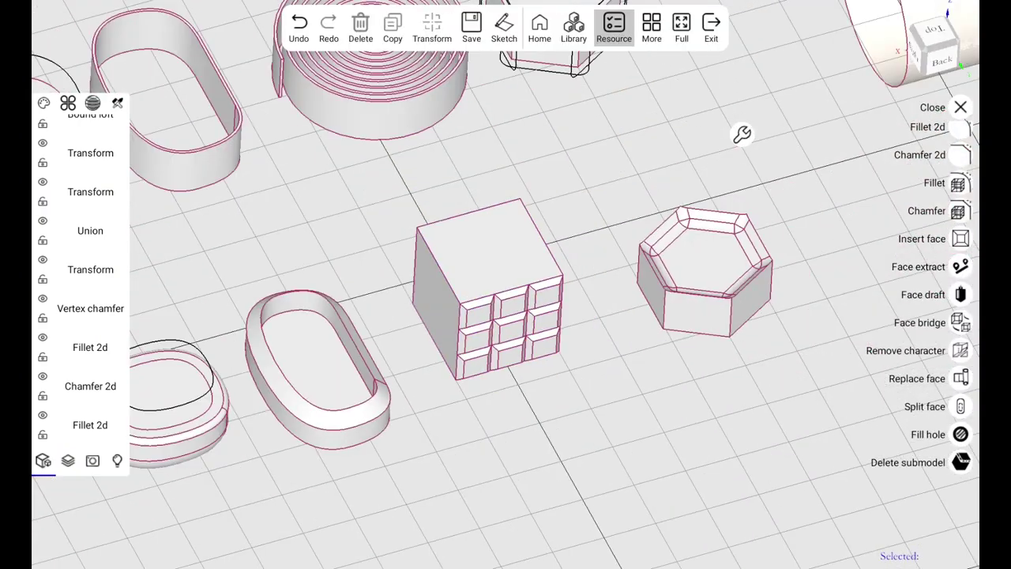
pyautogui.scroll(-3, 506, 284)
pyautogui.scroll(5, 316, 237)
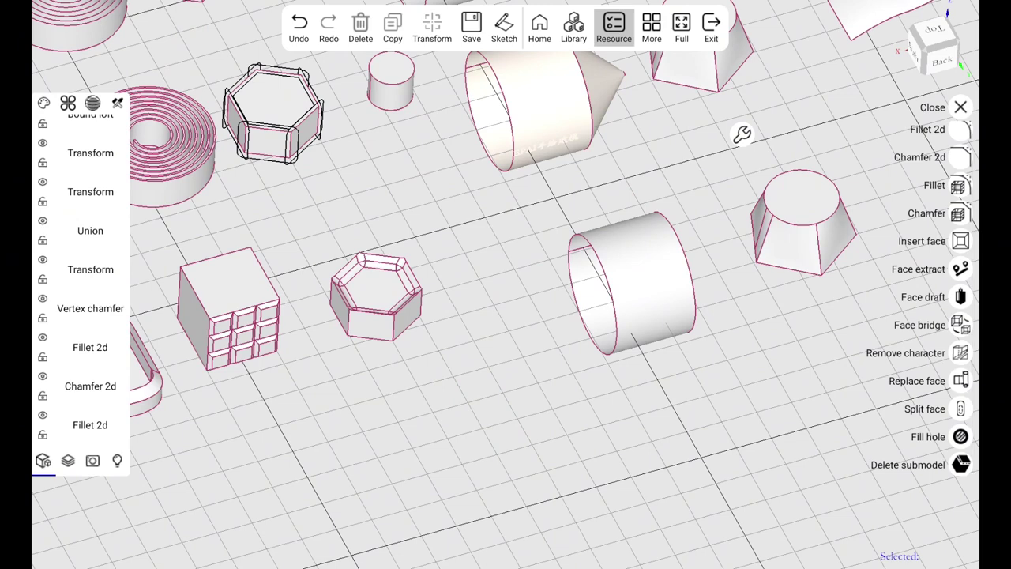
pyautogui.scroll(1, 919, 300)
pyautogui.scroll(-1, 920, 300)
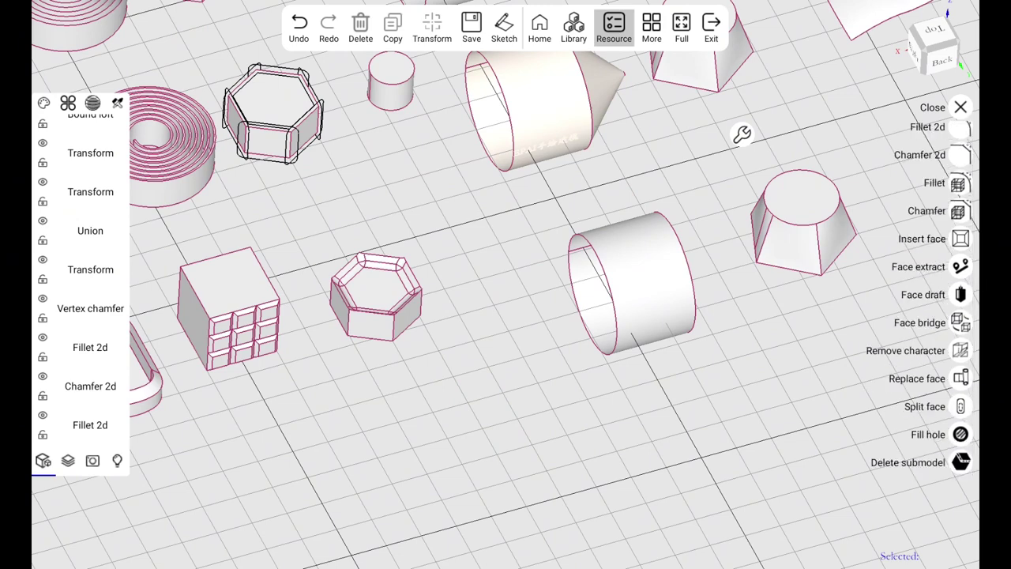
pyautogui.scroll(-3, 505, 285)
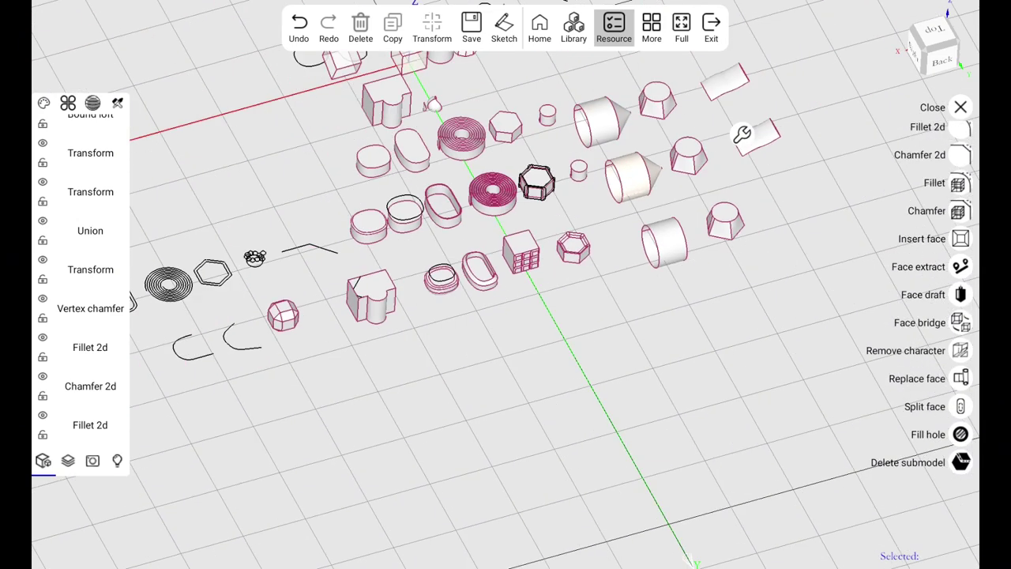
pyautogui.moveTo(169, 60); pyautogui.dragTo(801, 384)
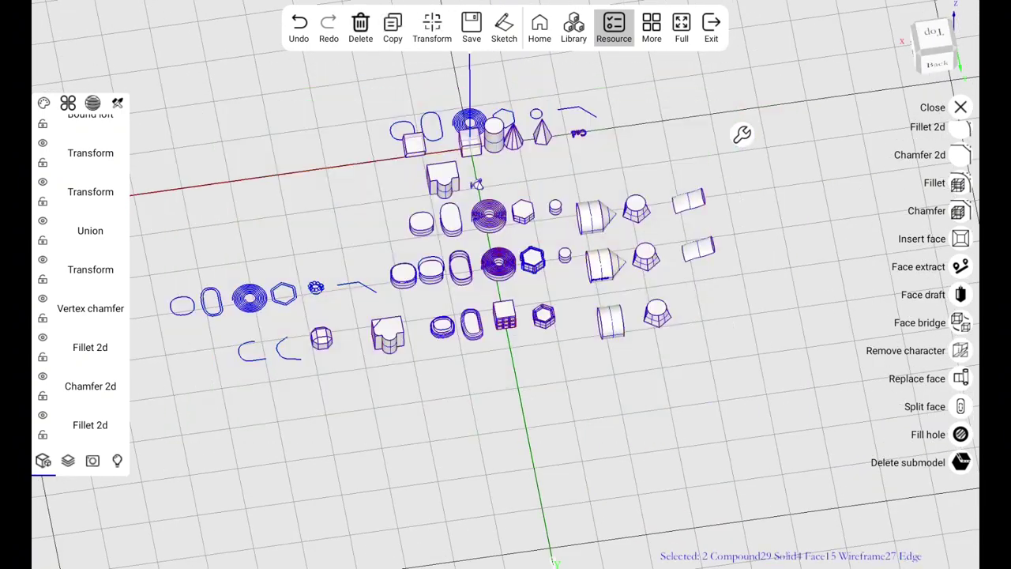
pyautogui.press('Escape')
# Switch to Top view and select the top row of curves for transforming
pyautogui.scroll(3, 505, 284)
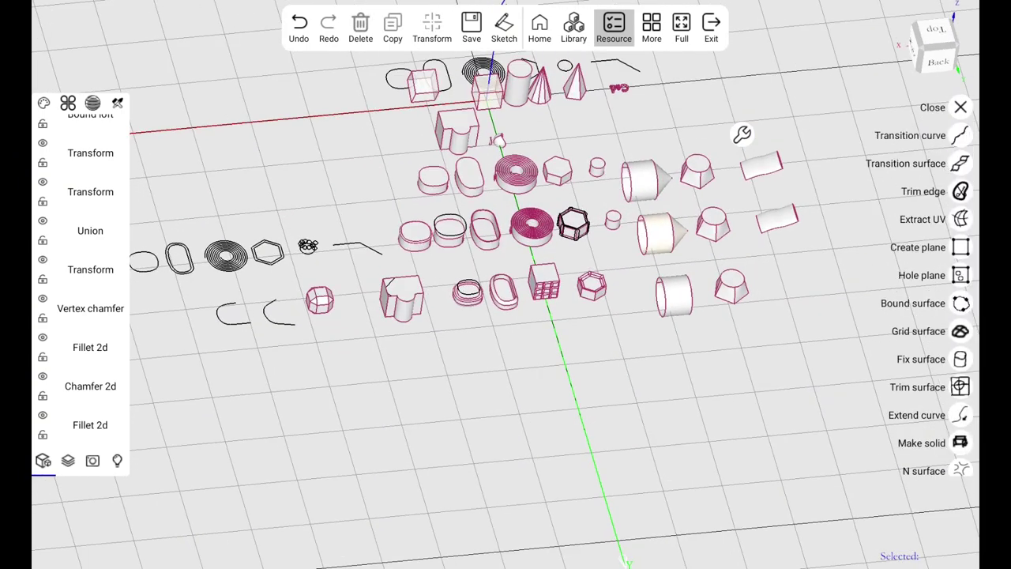
pyautogui.click(934, 30)
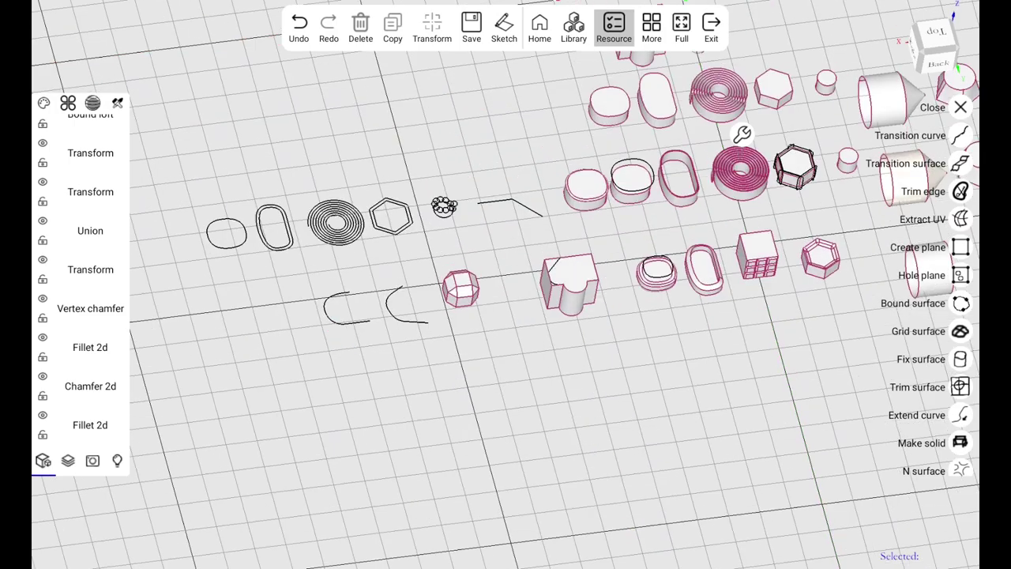
pyautogui.moveTo(232, 163); pyautogui.dragTo(501, 264)
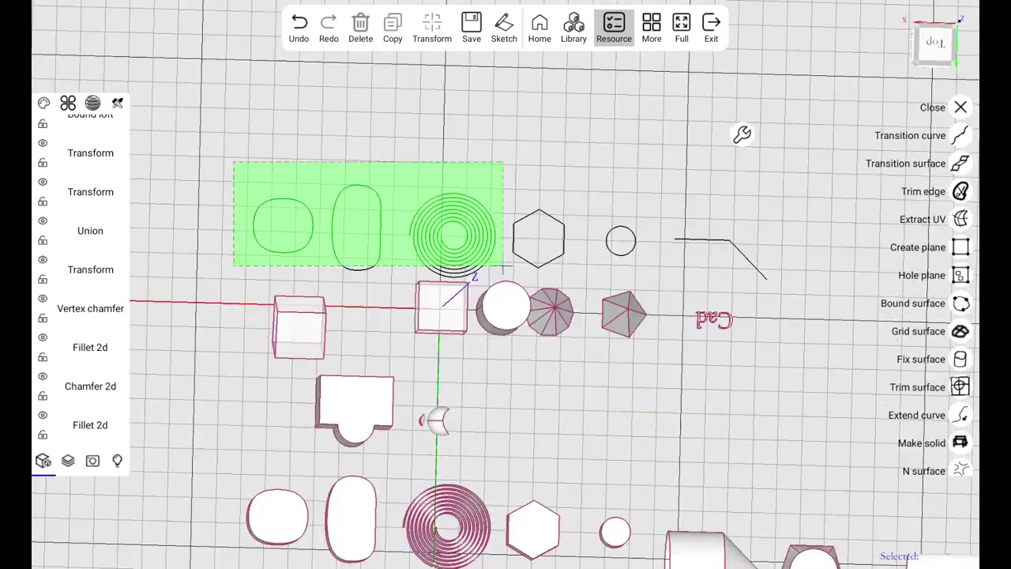
pyautogui.click(432, 27)
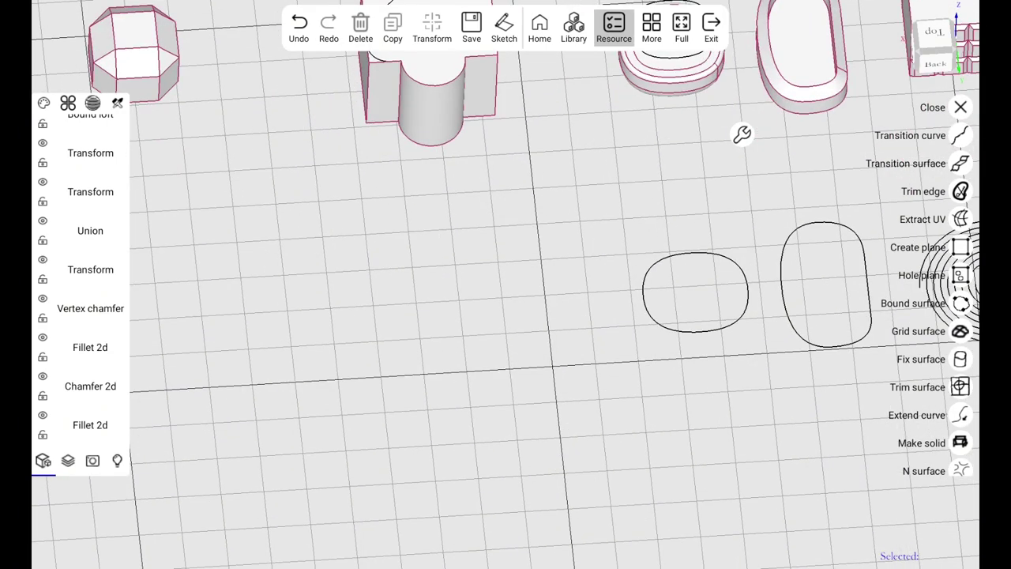
# Sketch a B-spline below the solids and close its ends with a transition curve
pyautogui.click(959, 300)
pyautogui.moveTo(518, 253); pyautogui.dragTo(349, 291)
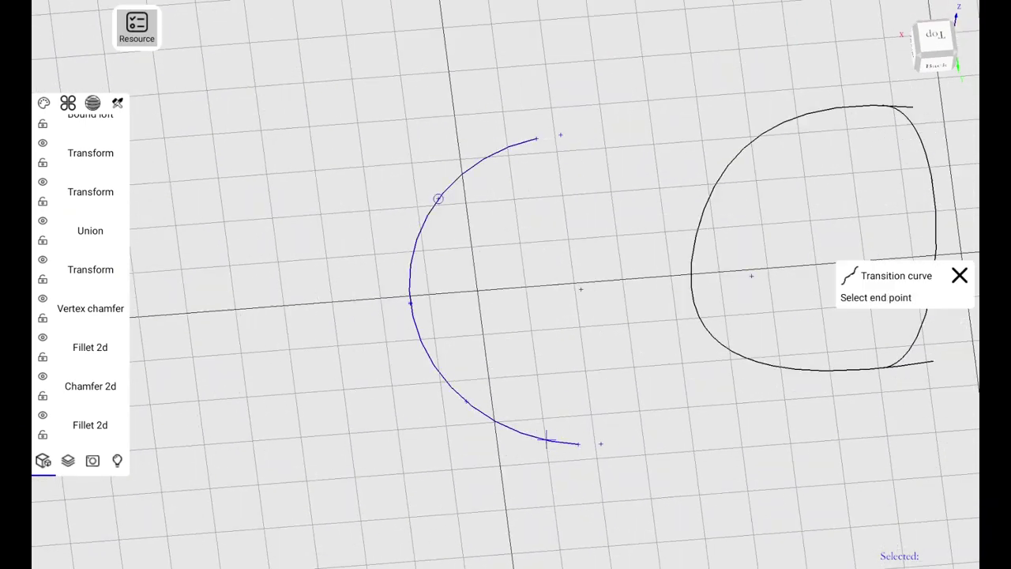
pyautogui.click(474, 406)
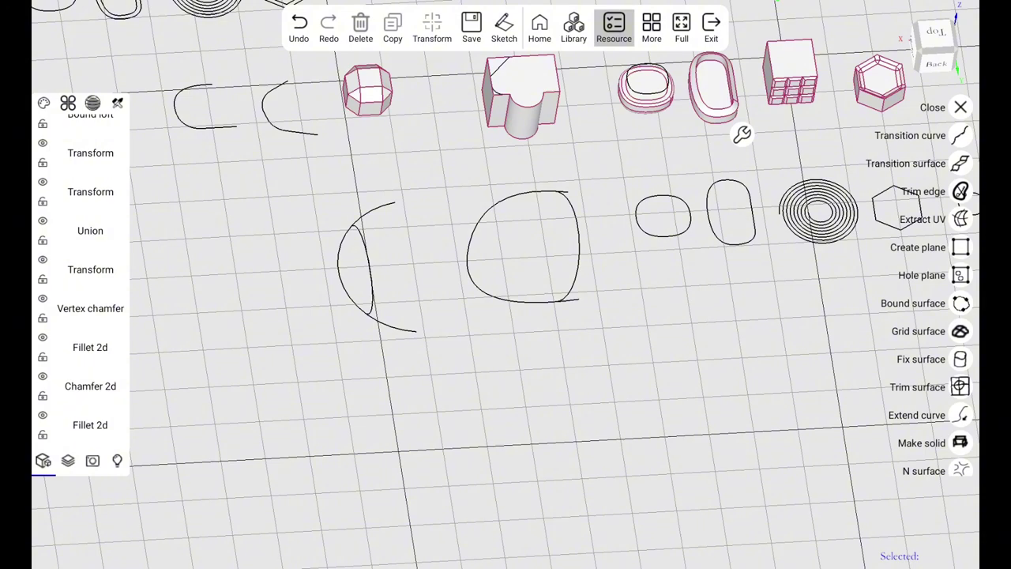
pyautogui.click(960, 191)
pyautogui.scroll(5, 576, 356)
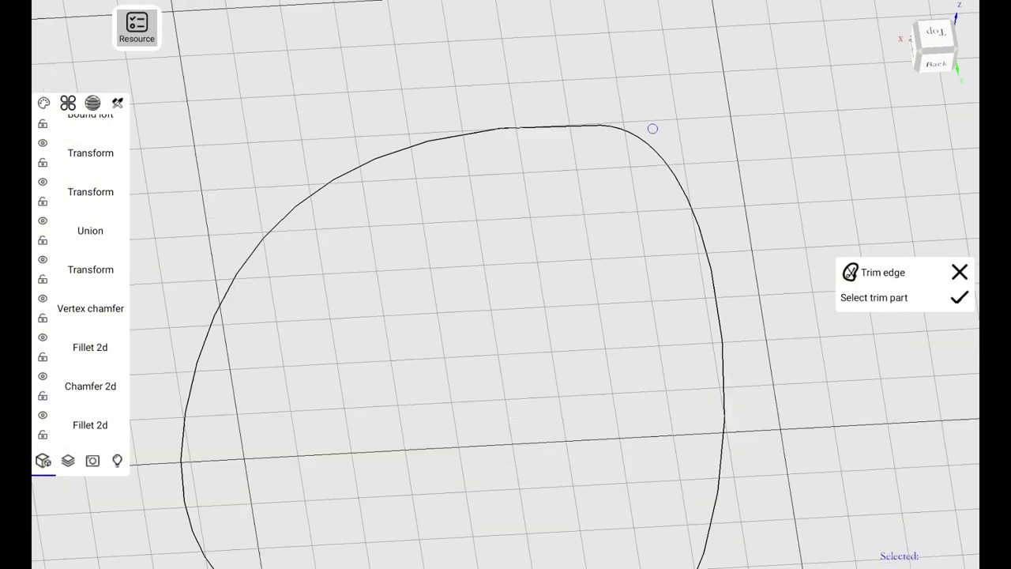
pyautogui.scroll(-3, 577, 410)
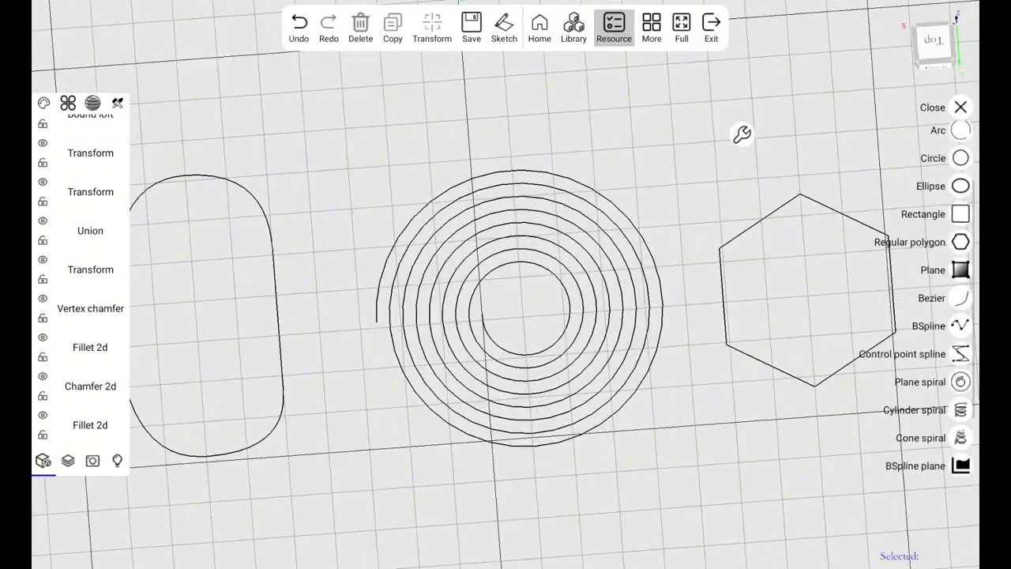
# Draw a cutting line across the plane spiral, then select the large closed curve
pyautogui.click(940, 119)
pyautogui.click(483, 461)
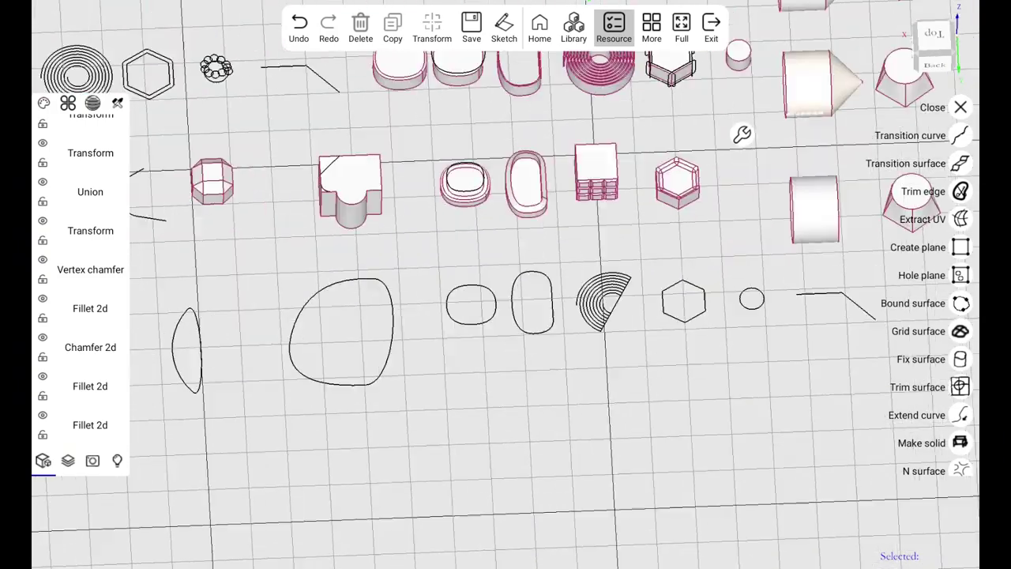
pyautogui.click(577, 226)
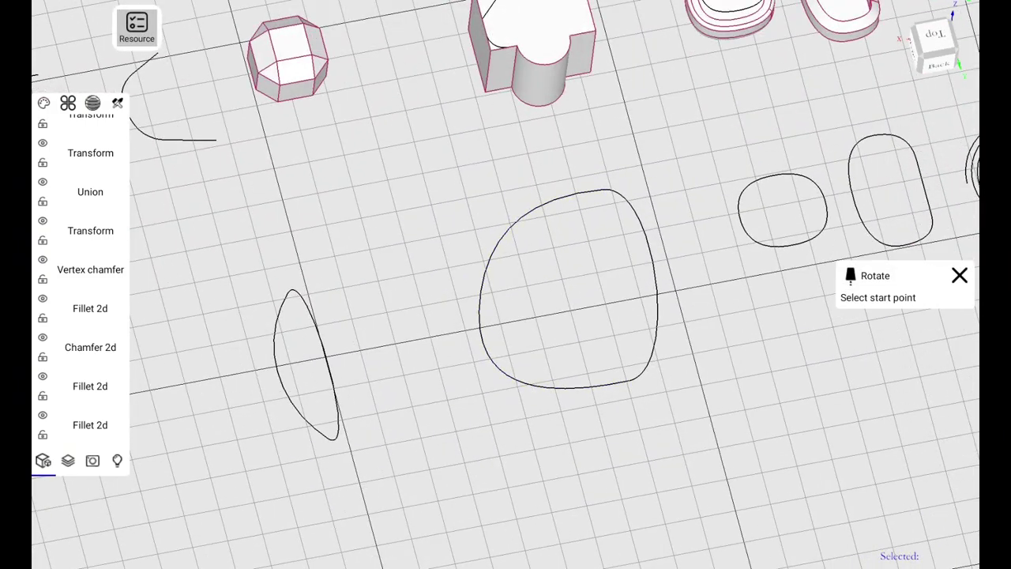
# Revolve the closed curve about the picked axis as a helix with 5 cycles
pyautogui.click(440, 380)
pyautogui.click(849, 256)
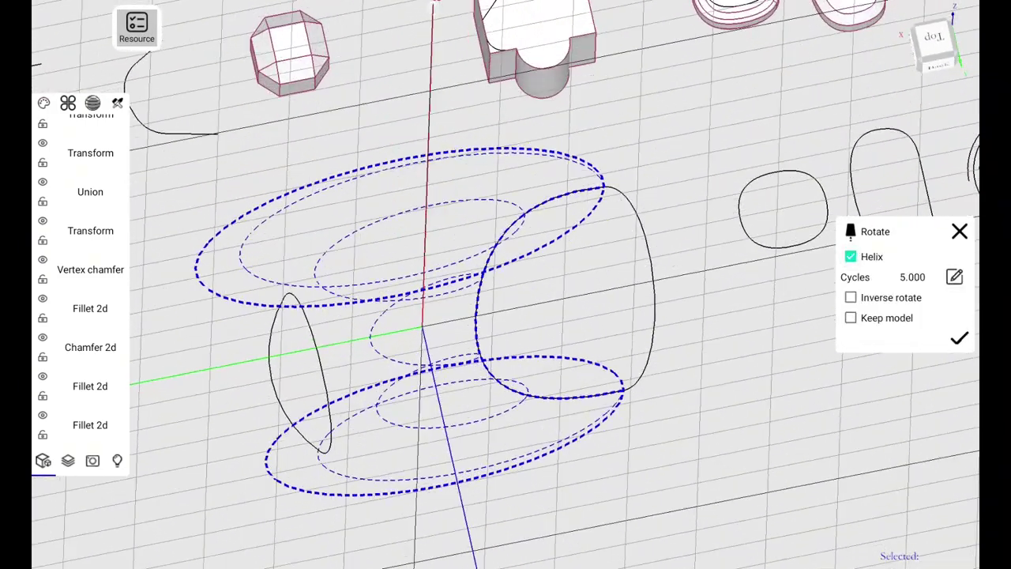
pyautogui.click(959, 338)
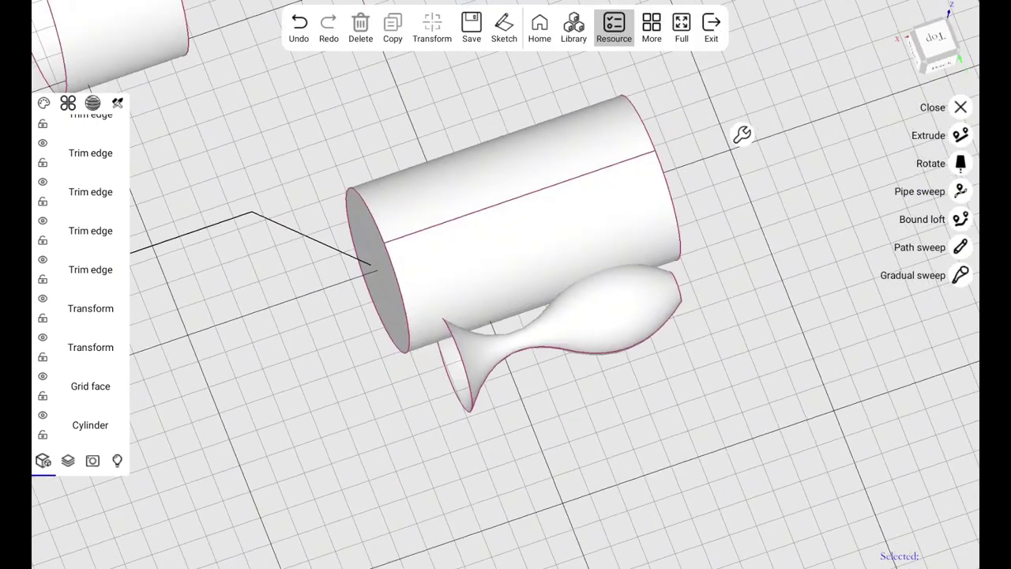
# Revolve the wavy curve a full turn and pick the cylinder as the trim face
pyautogui.click(430, 325)
pyautogui.click(868, 286)
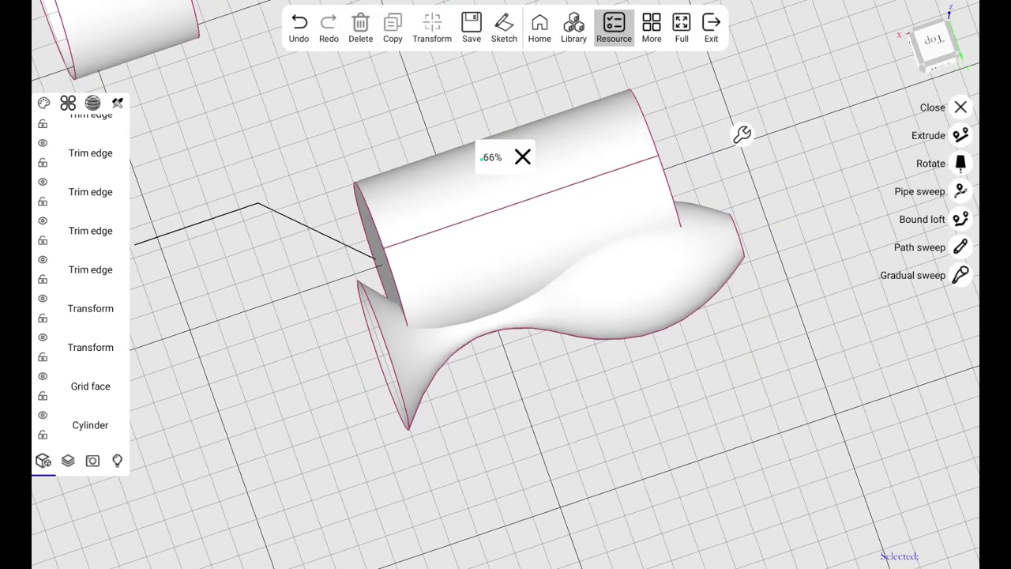
pyautogui.click(959, 291)
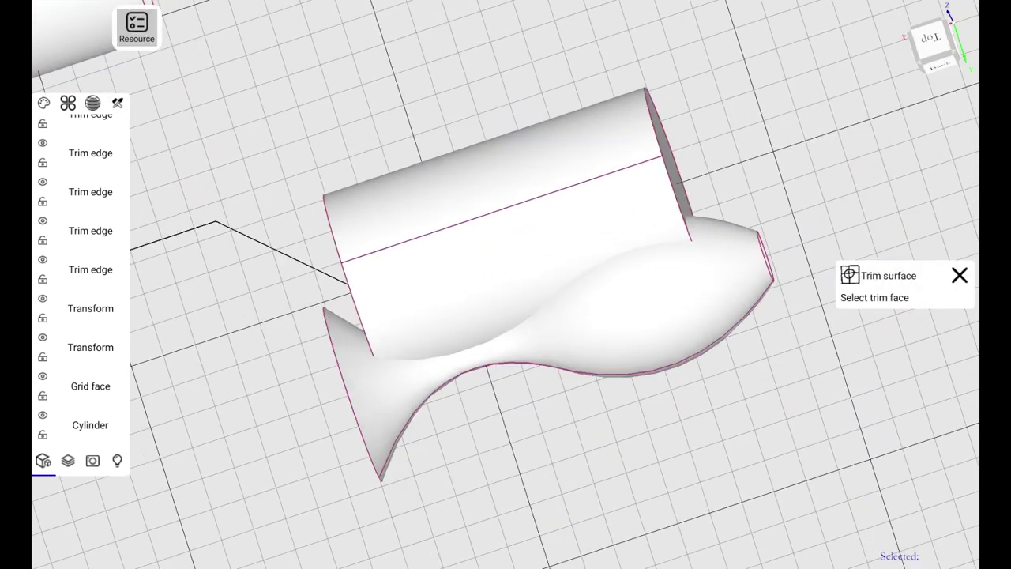
pyautogui.click(489, 190)
pyautogui.click(959, 267)
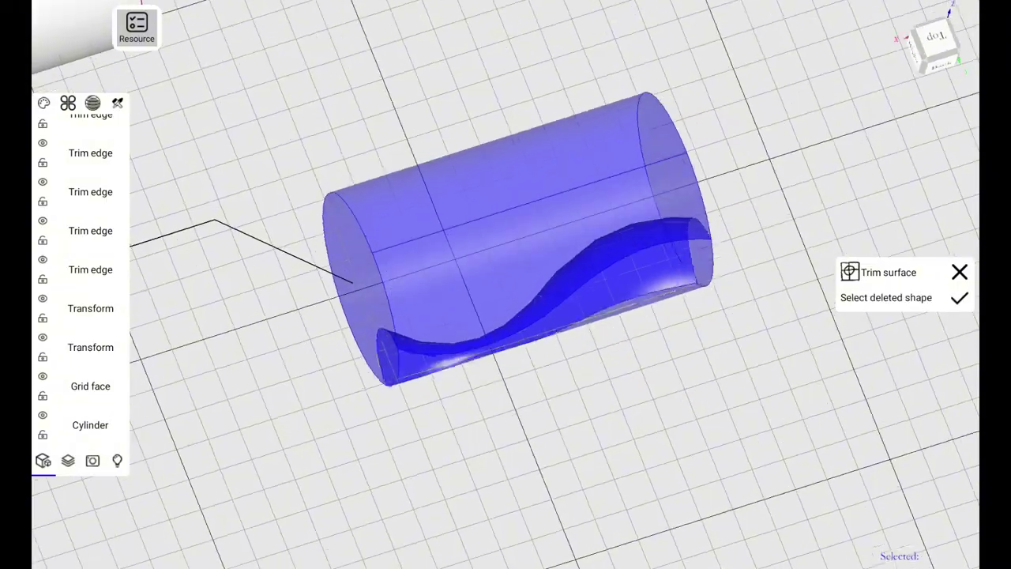
# Remove the cut-away part of the cylinder and fillet the groove edges
pyautogui.click(958, 298)
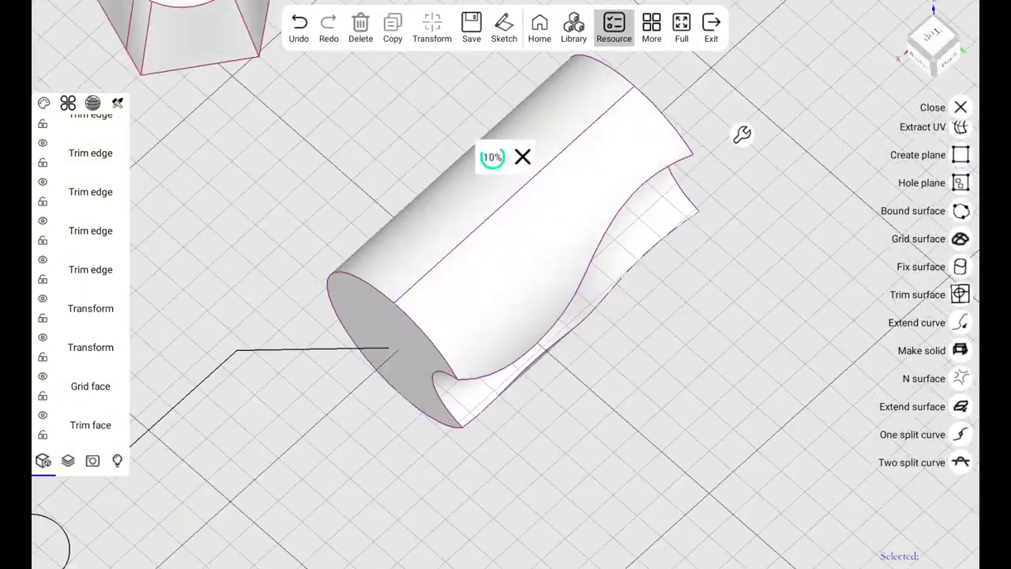
pyautogui.click(957, 183)
pyautogui.click(956, 285)
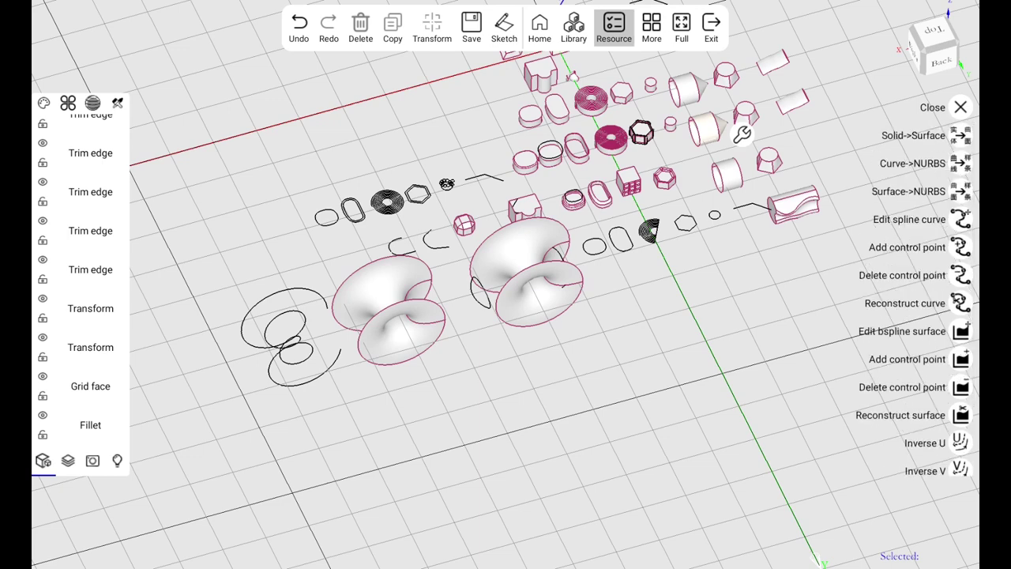
# Draw a 150 × 170 B-spline plane on the grid and raise its control points into a bump
pyautogui.click(961, 135)
pyautogui.moveTo(363, 423); pyautogui.dragTo(461, 474)
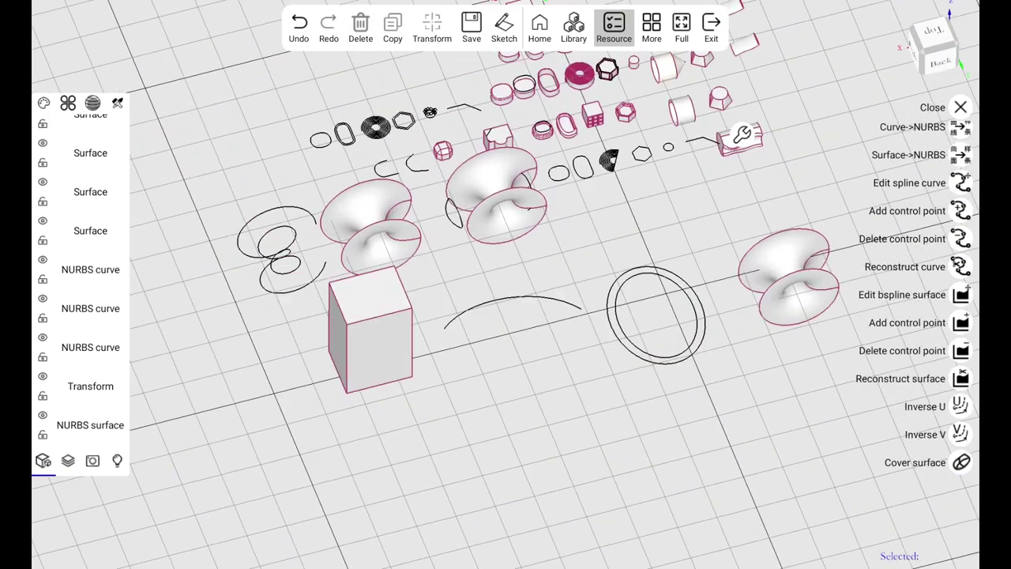
pyautogui.click(616, 257)
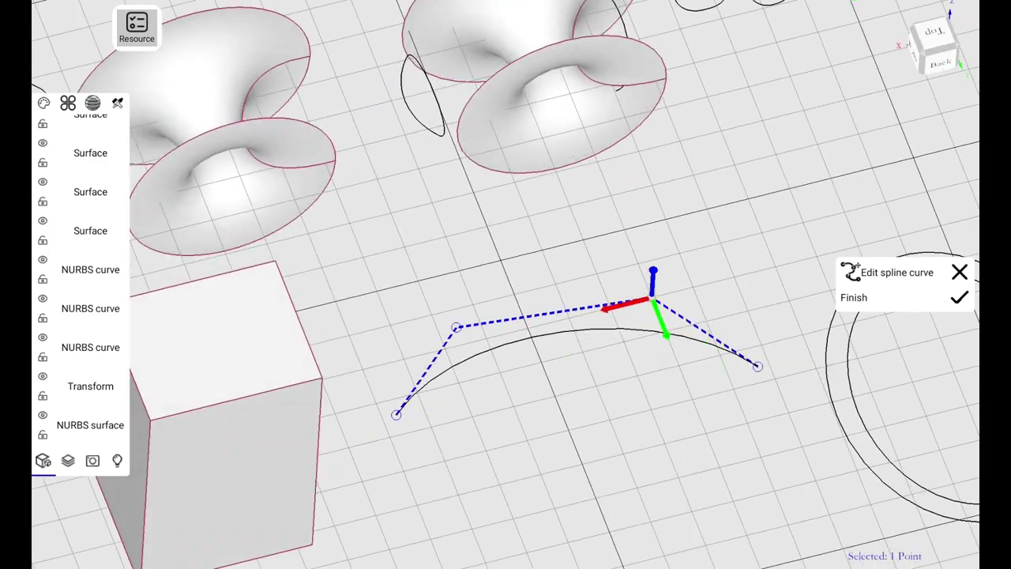
pyautogui.click(657, 209)
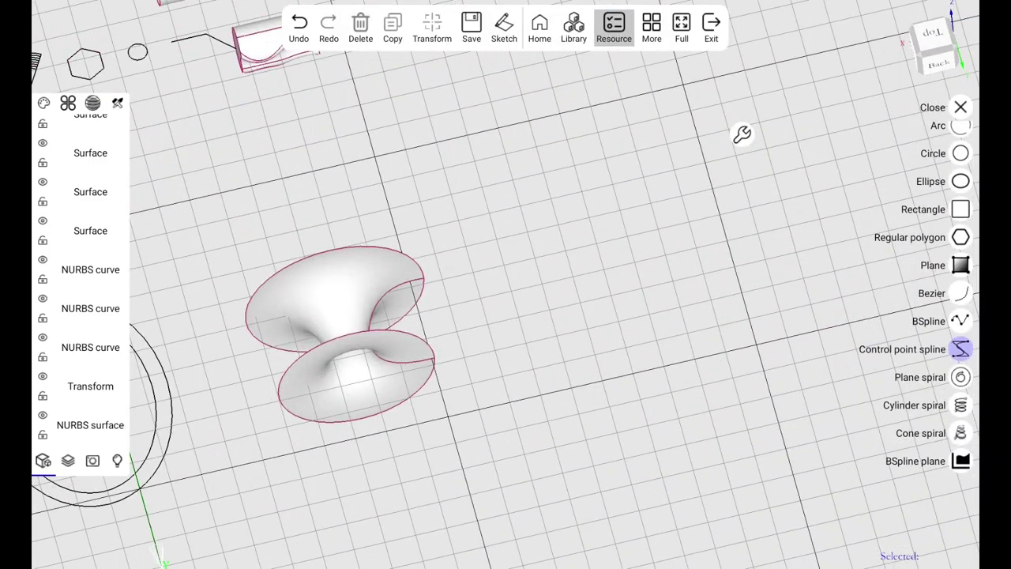
pyautogui.click(960, 348)
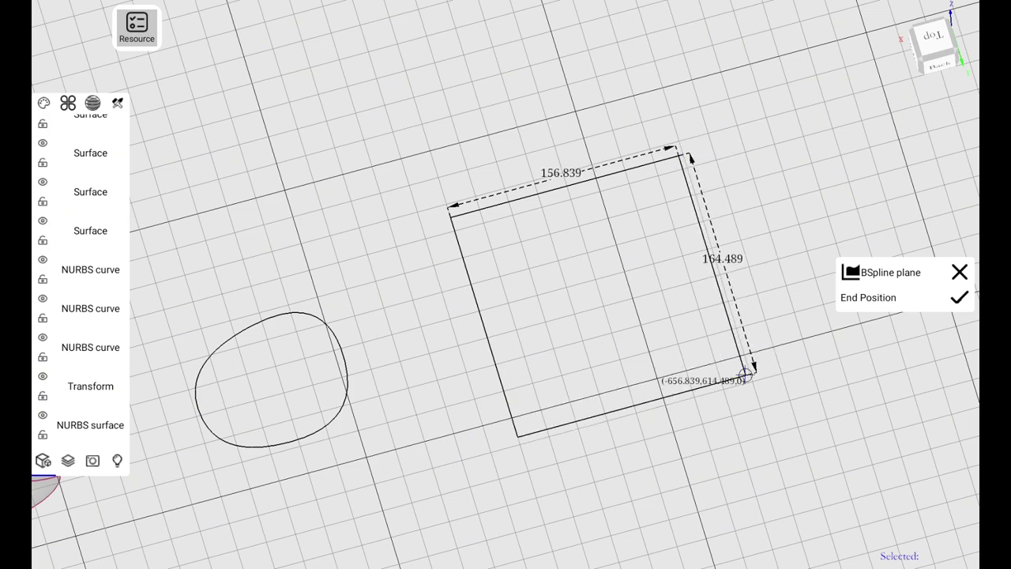
pyautogui.click(464, 131)
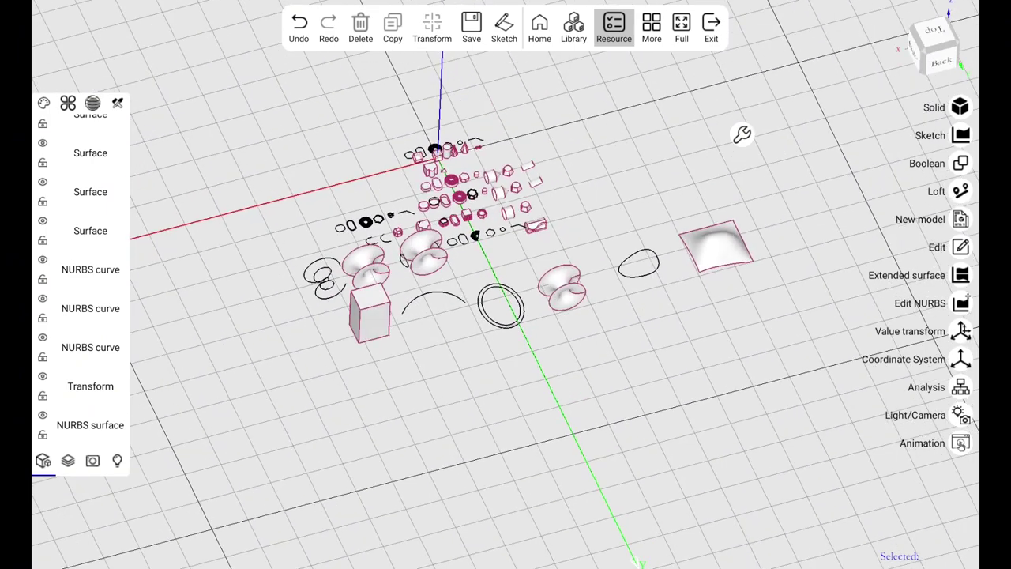
# Open the solid primitives list and box-select a group of example solids
pyautogui.click(933, 108)
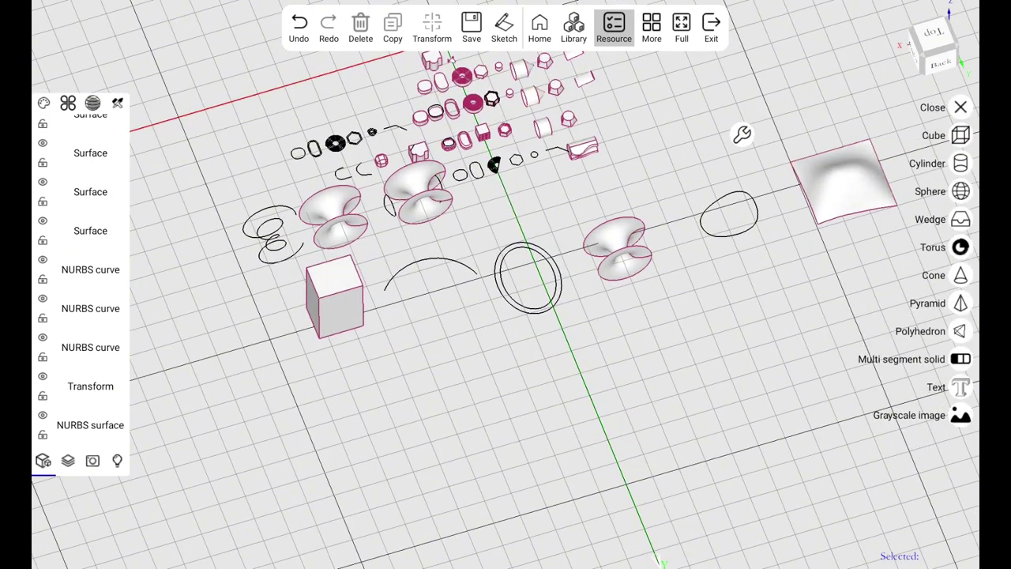
pyautogui.moveTo(779, 147); pyautogui.dragTo(157, 282)
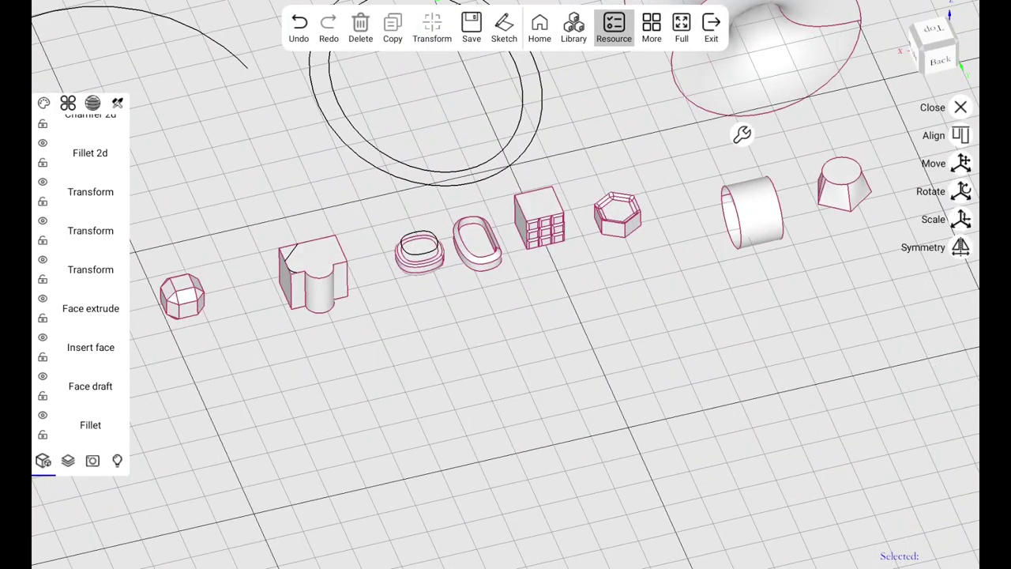
# Move the octagonal block freely (XYZ) against the heart solid, then move the cube along X, then freely
pyautogui.click(933, 135)
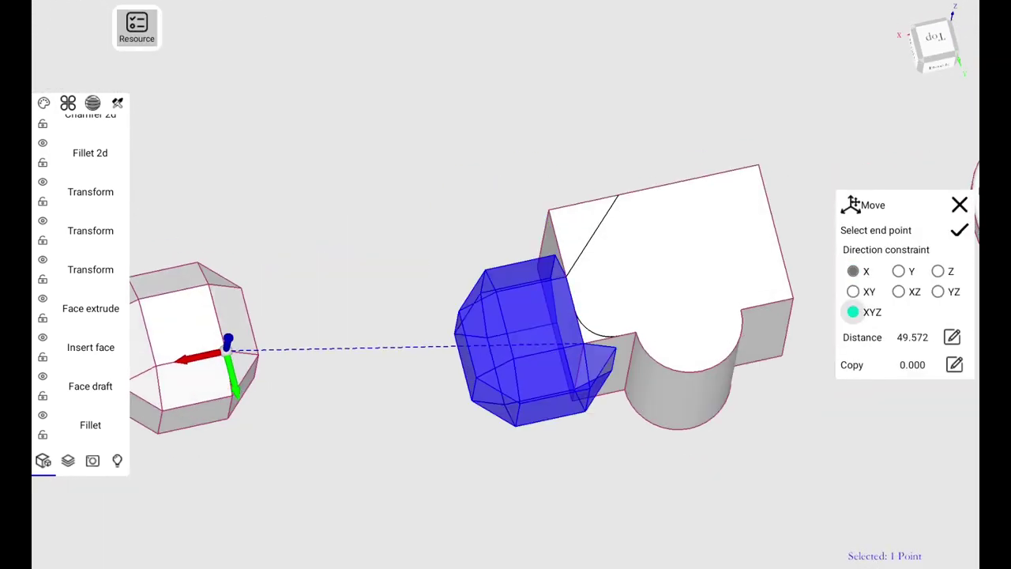
pyautogui.click(853, 310)
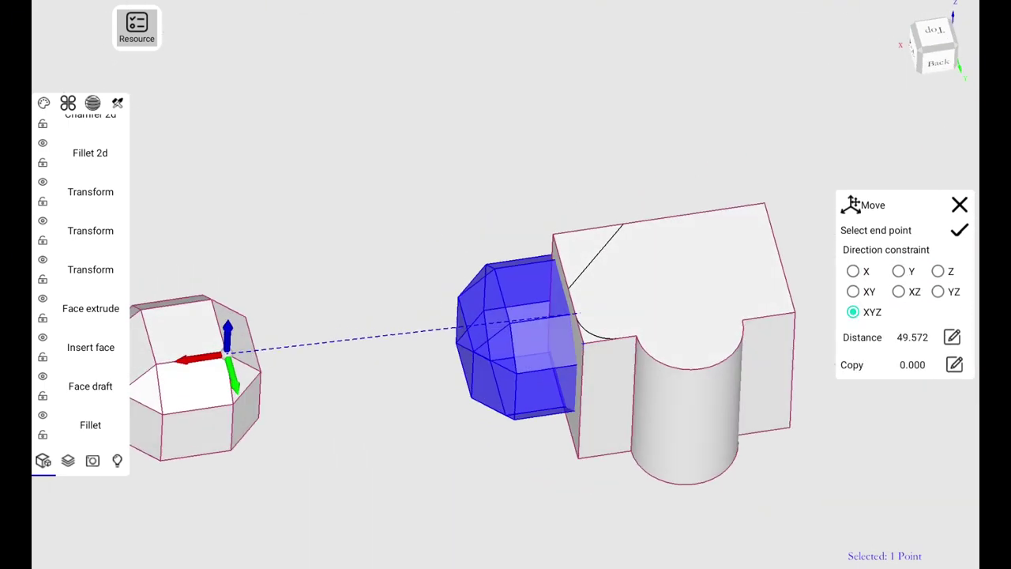
pyautogui.click(959, 229)
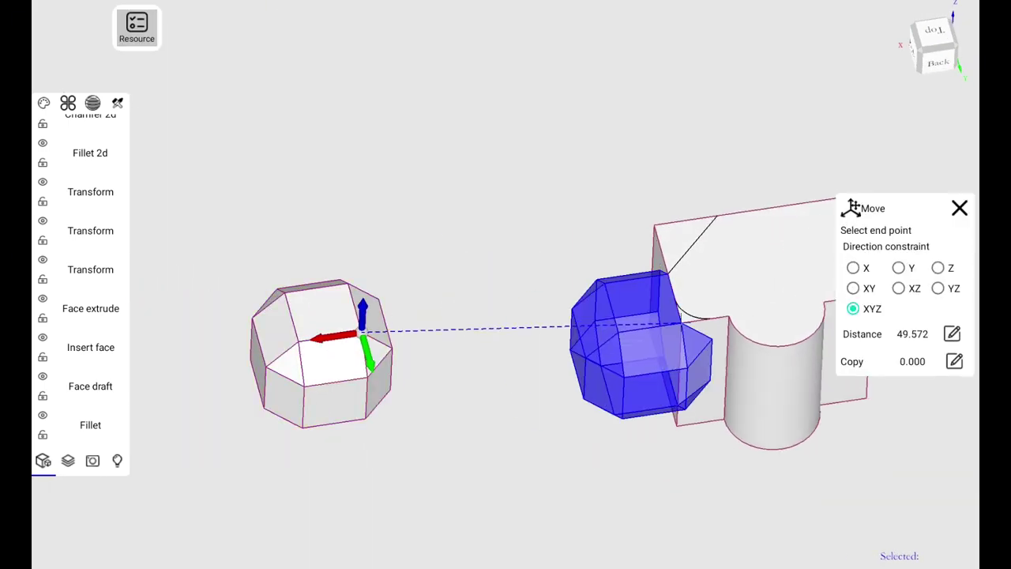
pyautogui.click(956, 228)
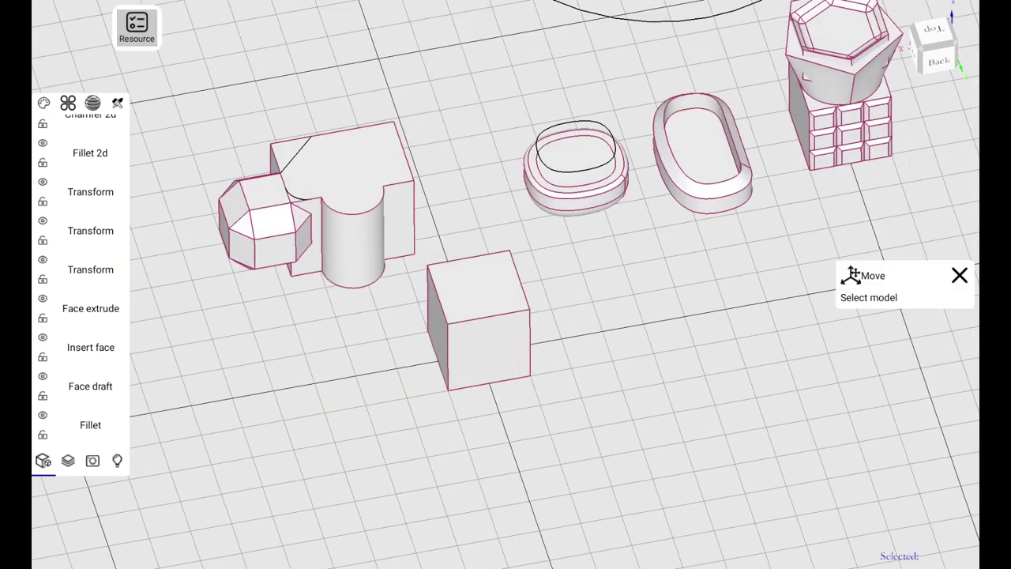
pyautogui.click(853, 267)
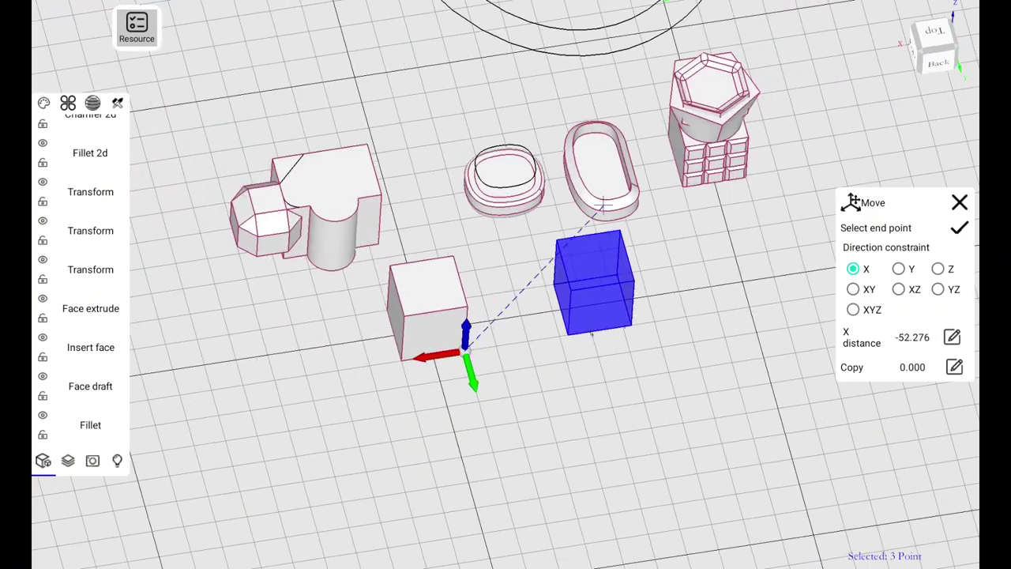
pyautogui.click(852, 311)
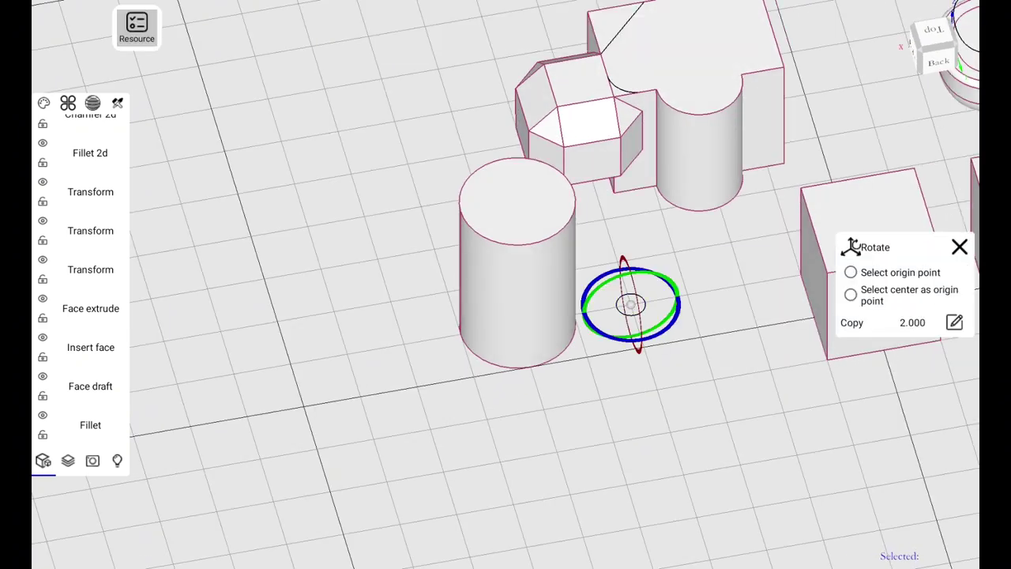
# Rotate the small circle about the cylinder centre at 30° with 11 copies
pyautogui.click(506, 196)
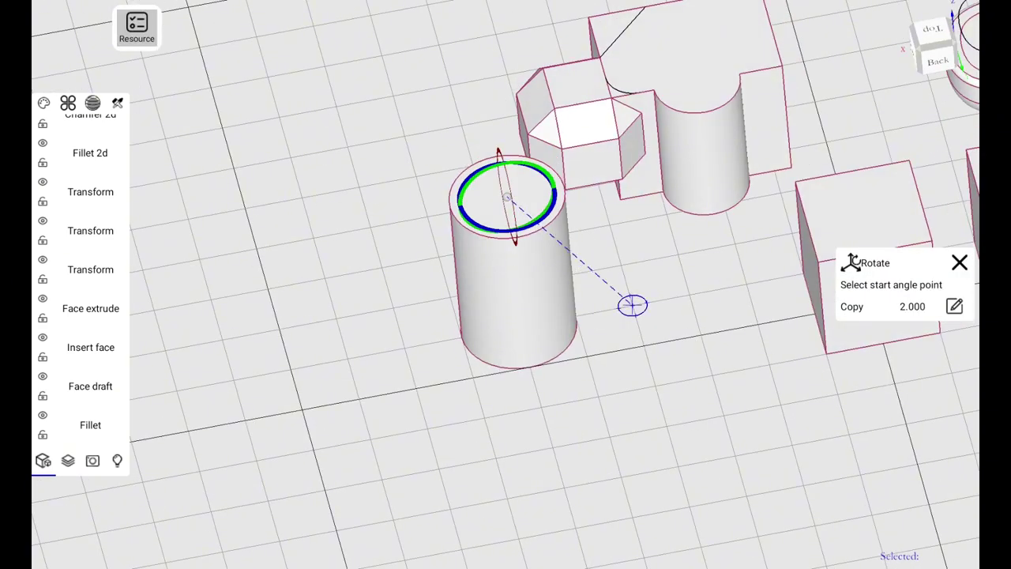
pyautogui.click(954, 297)
pyautogui.write('30')
pyautogui.press('Return')
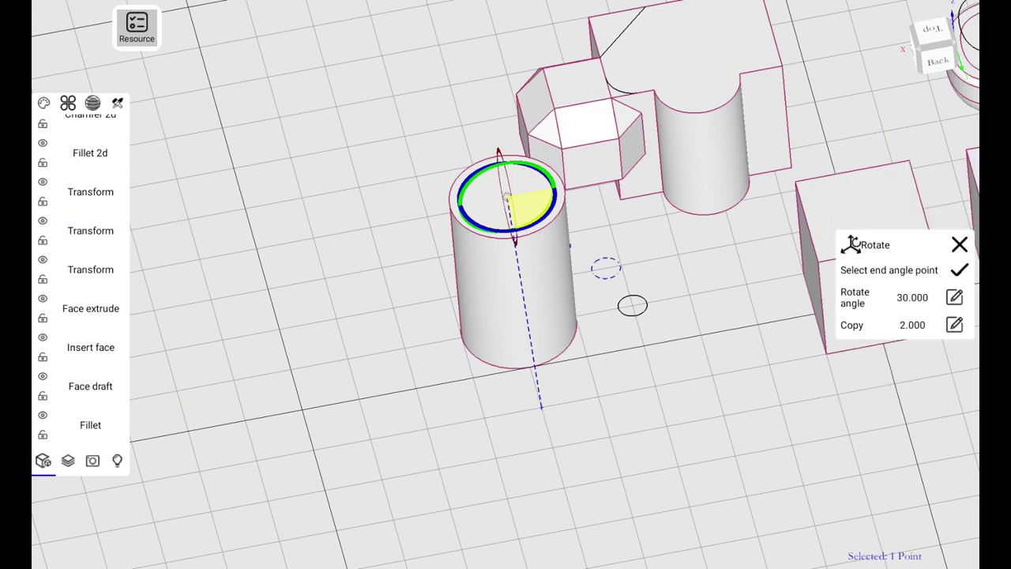
pyautogui.click(954, 325)
pyautogui.write('11')
pyautogui.press('Return')
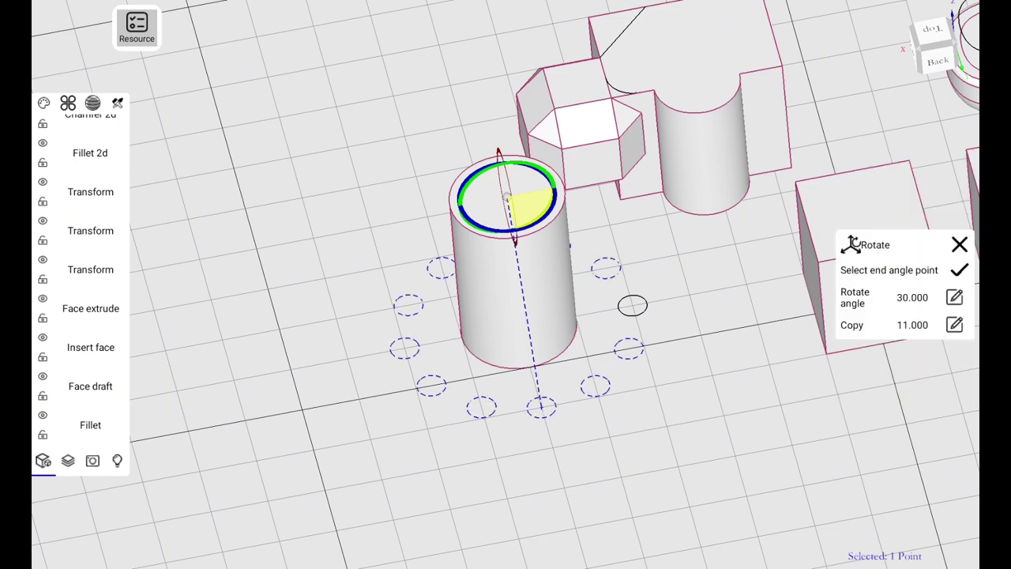
pyautogui.click(959, 269)
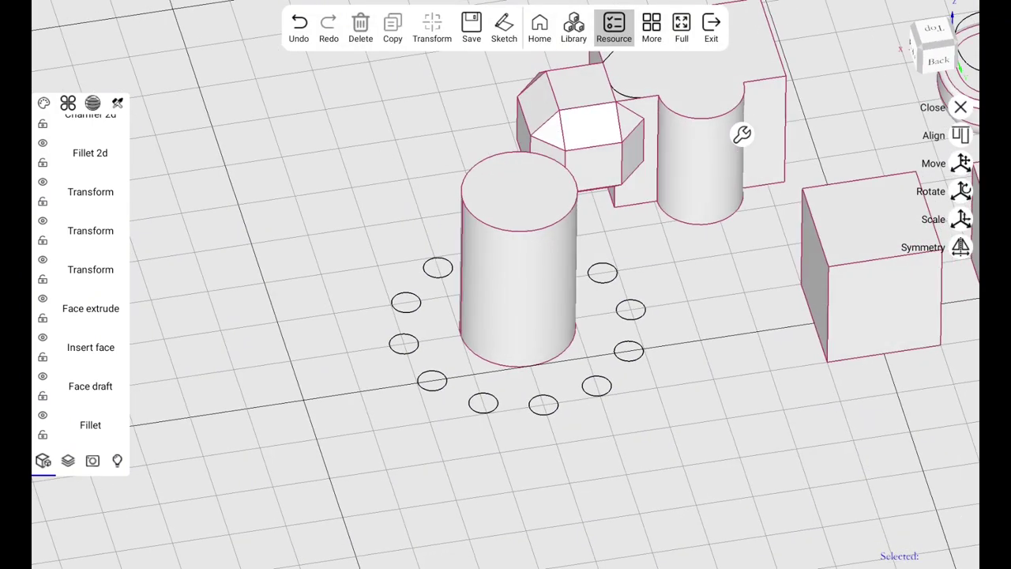
# Mirror the octagonal block with Symmetry to add a copy
pyautogui.click(924, 245)
pyautogui.click(518, 260)
pyautogui.click(959, 275)
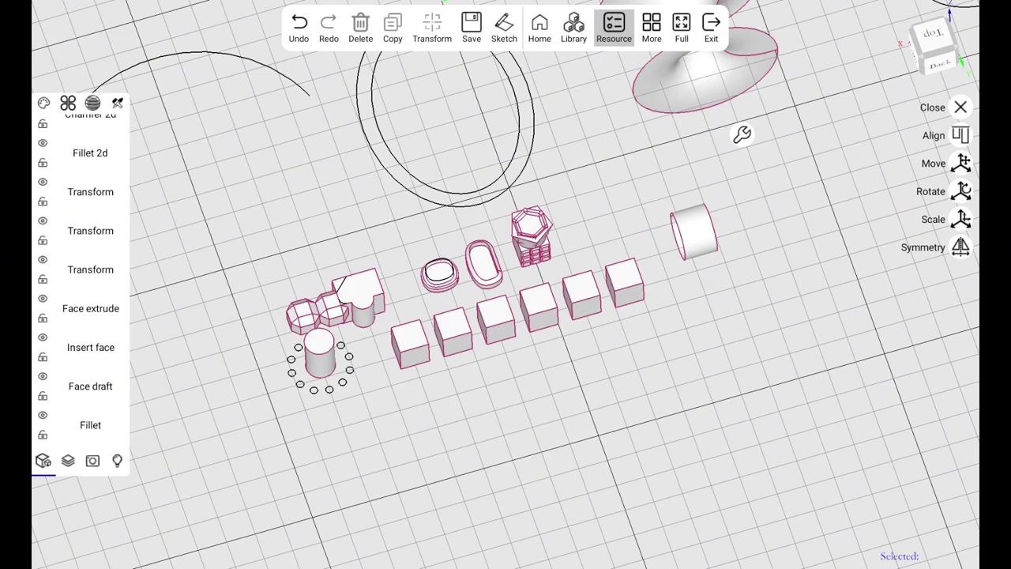
# Measure the 90° angle between two cube edges
pyautogui.click(960, 107)
pyautogui.click(960, 386)
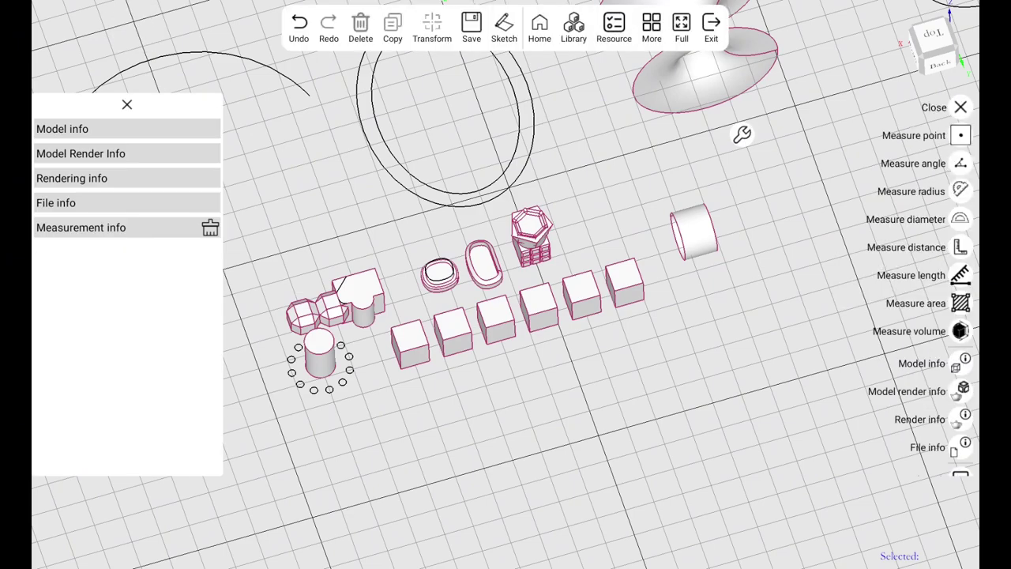
pyautogui.click(960, 163)
pyautogui.click(850, 286)
pyautogui.scroll(5, 332, 316)
pyautogui.click(675, 237)
pyautogui.click(703, 198)
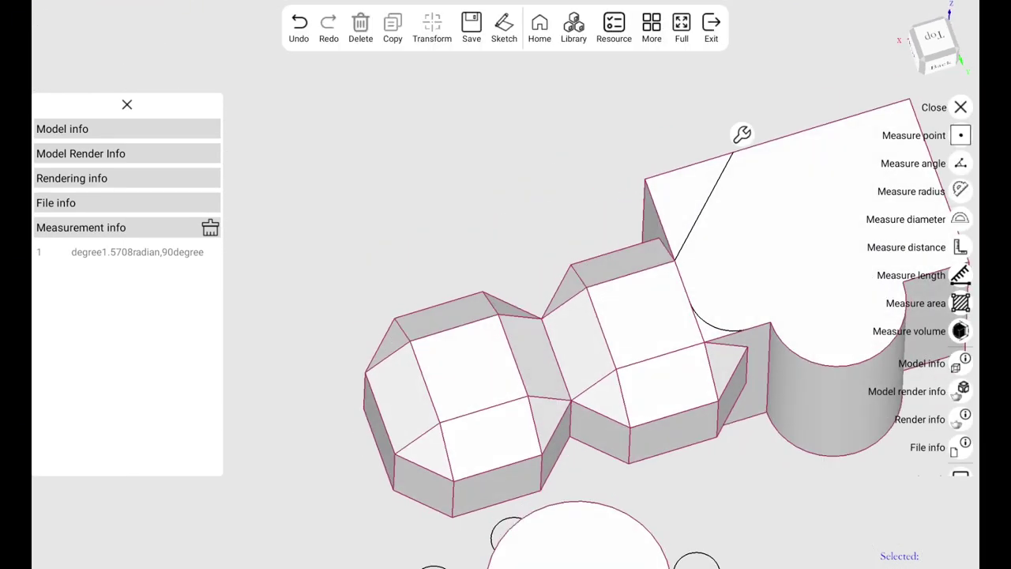
pyautogui.scroll(-5, 553, 356)
# Measure the volume of one solid
pyautogui.click(960, 331)
pyautogui.click(442, 252)
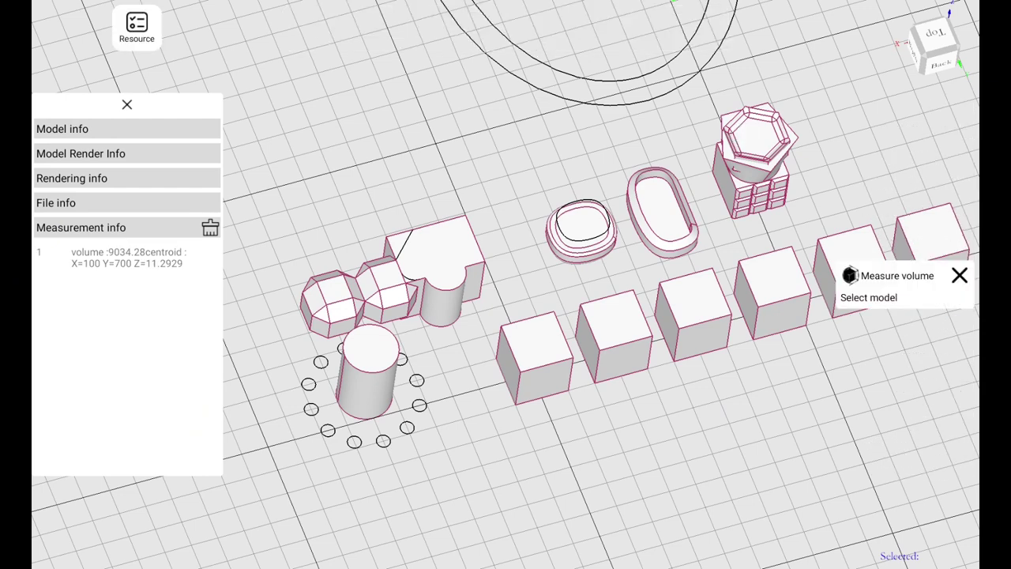
pyautogui.click(959, 274)
# Show model info for four cubes: 32 vertices, 48 edges, 24 faces in total
pyautogui.click(960, 199)
pyautogui.click(534, 355)
pyautogui.click(615, 339)
pyautogui.click(696, 323)
pyautogui.click(777, 304)
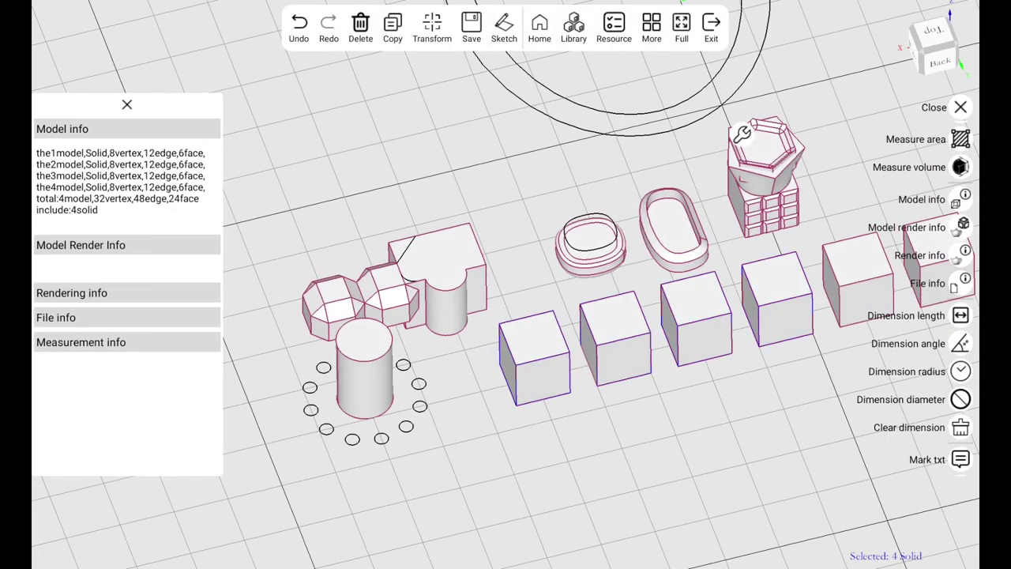
pyautogui.press('Escape')
pyautogui.scroll(-3, 908, 316)
pyautogui.scroll(5, 624, 236)
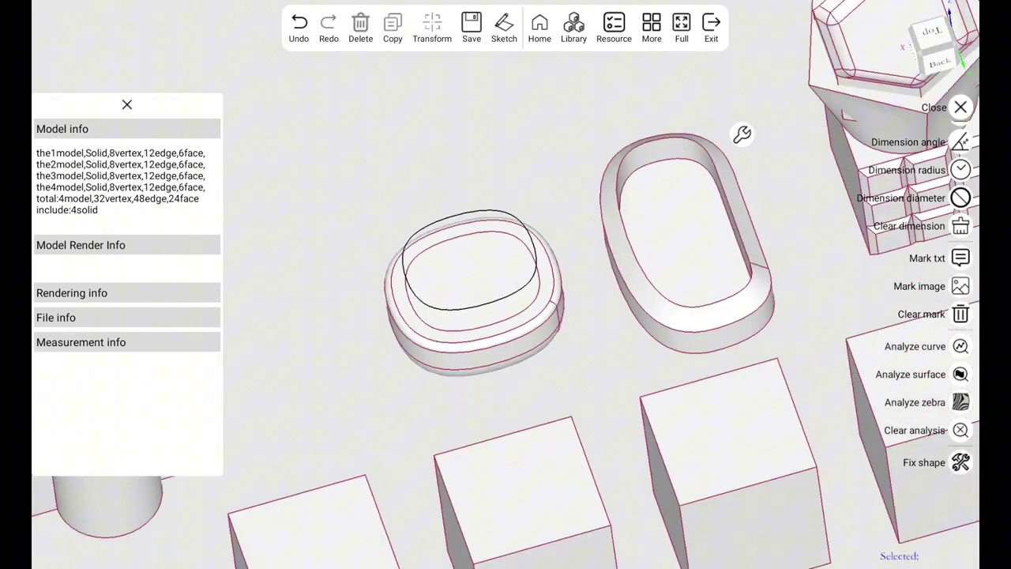
pyautogui.click(539, 28)
pyautogui.click(960, 107)
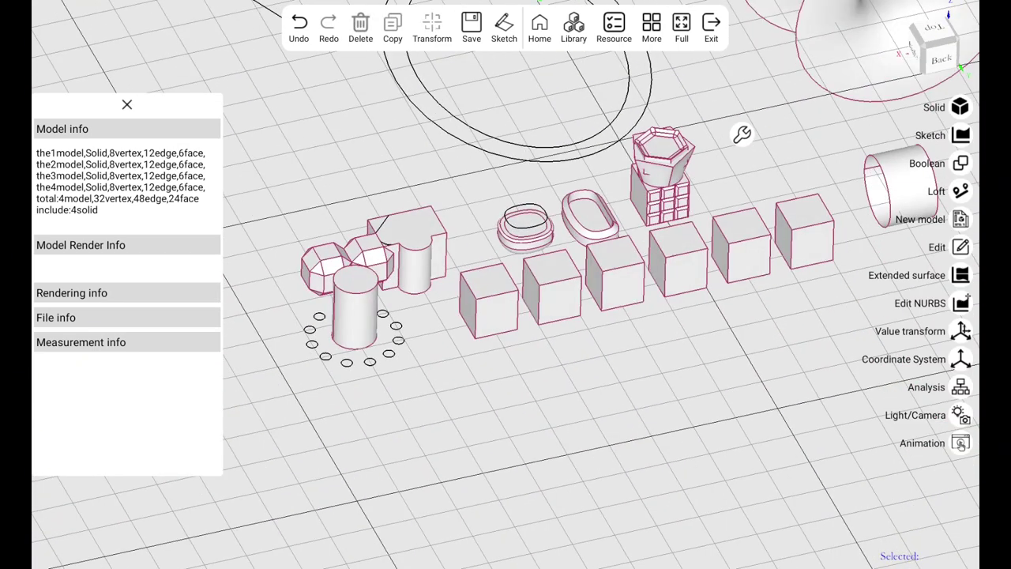
# Draw a new cube on the grid beside the row of cubes
pyautogui.click(126, 104)
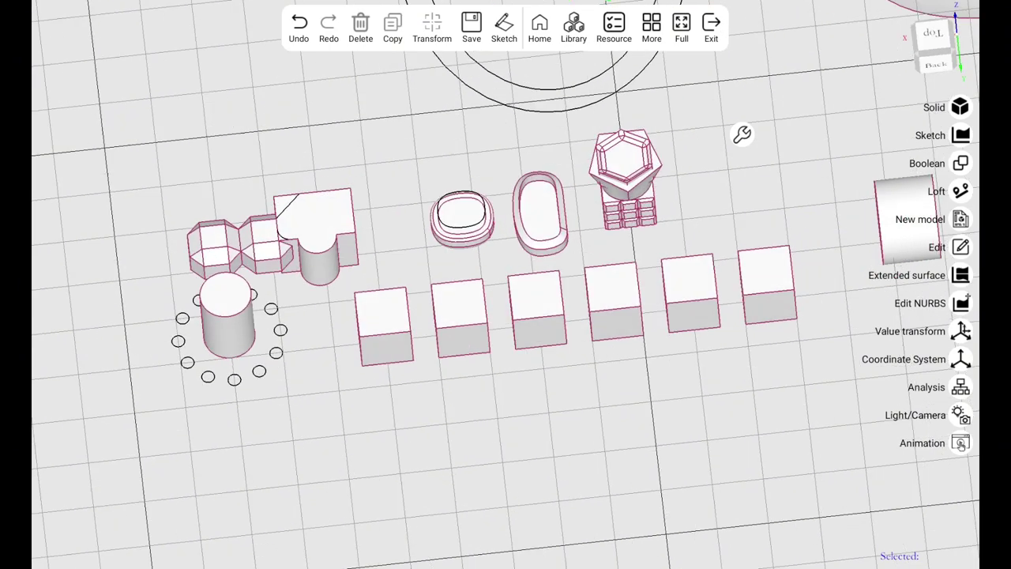
pyautogui.click(960, 107)
pyautogui.click(960, 135)
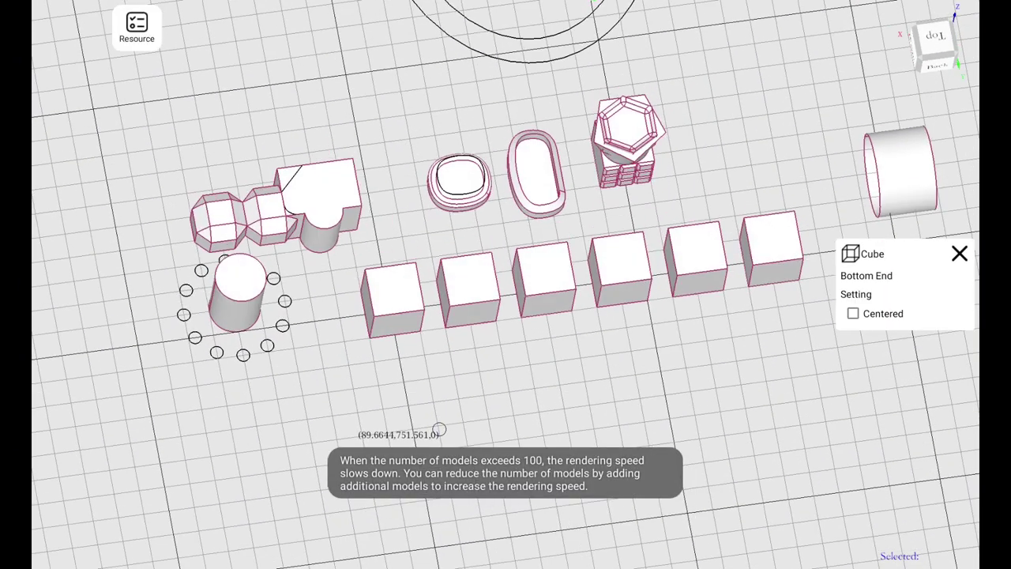
pyautogui.moveTo(411, 229); pyautogui.dragTo(555, 418)
pyautogui.click(580, 316)
# Set the new cube's X position to 3.5*2.5 (8.750) via the calculator
pyautogui.click(614, 27)
pyautogui.click(301, 331)
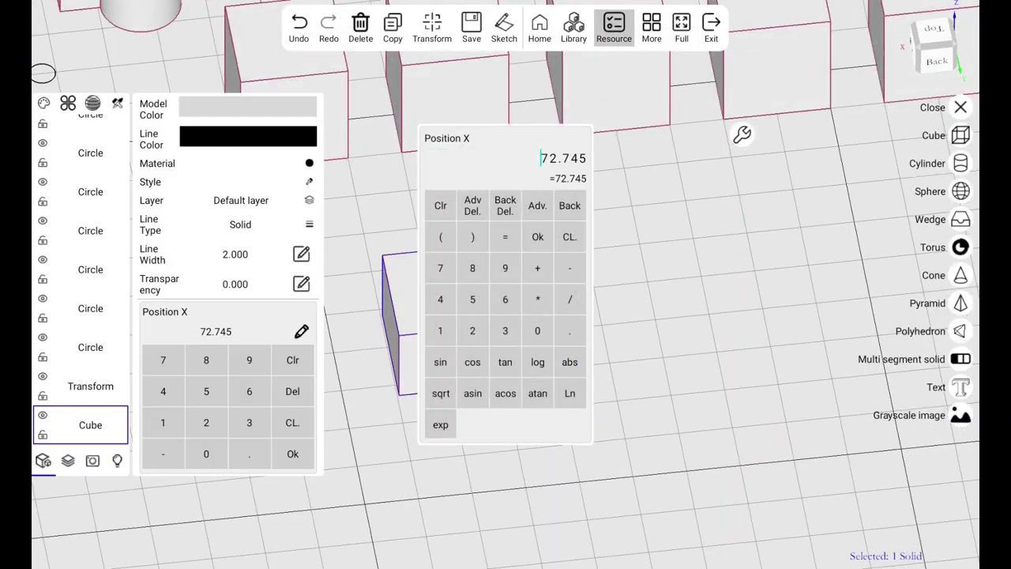
pyautogui.click(301, 331)
pyautogui.click(440, 205)
pyautogui.write('3.5*2.5')
pyautogui.click(537, 236)
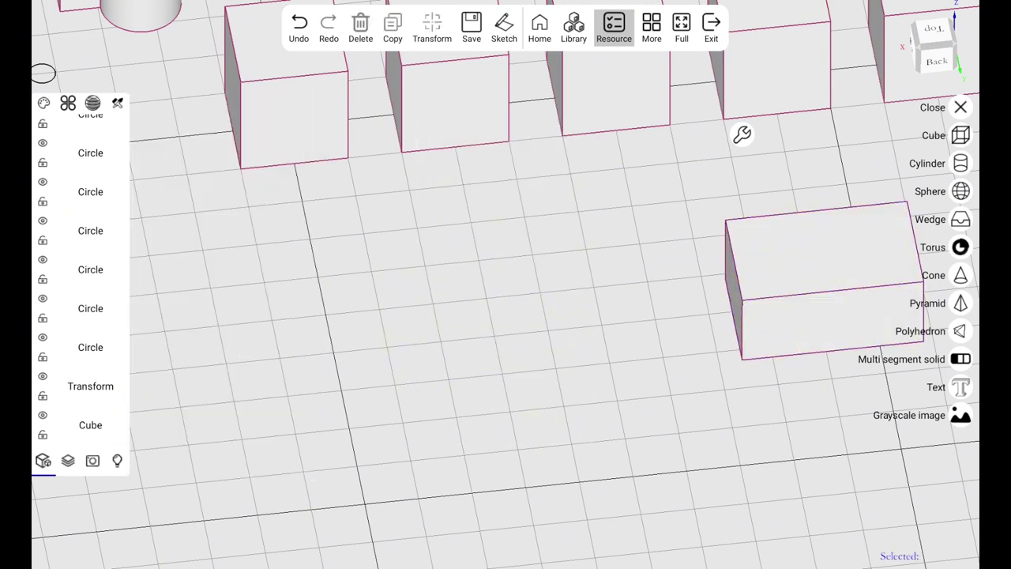